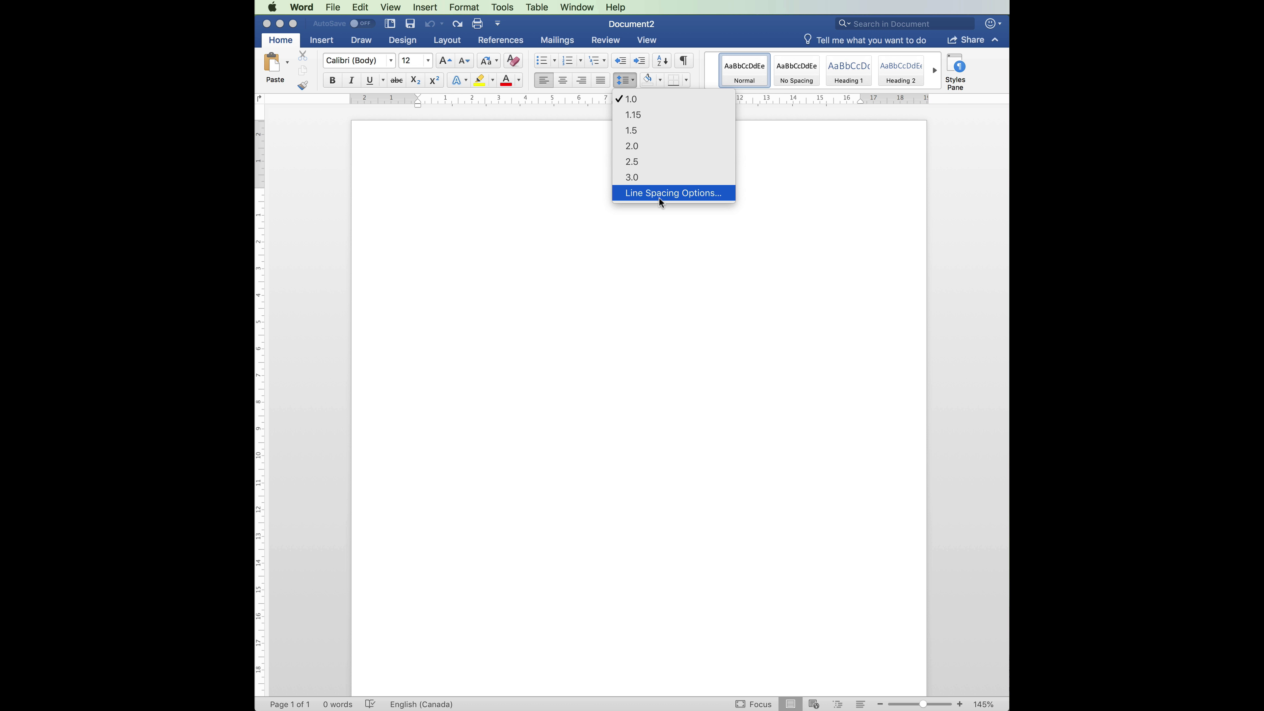
- Apply Double line spacing with no extra space between paragraphs of the same style
click(660, 197)
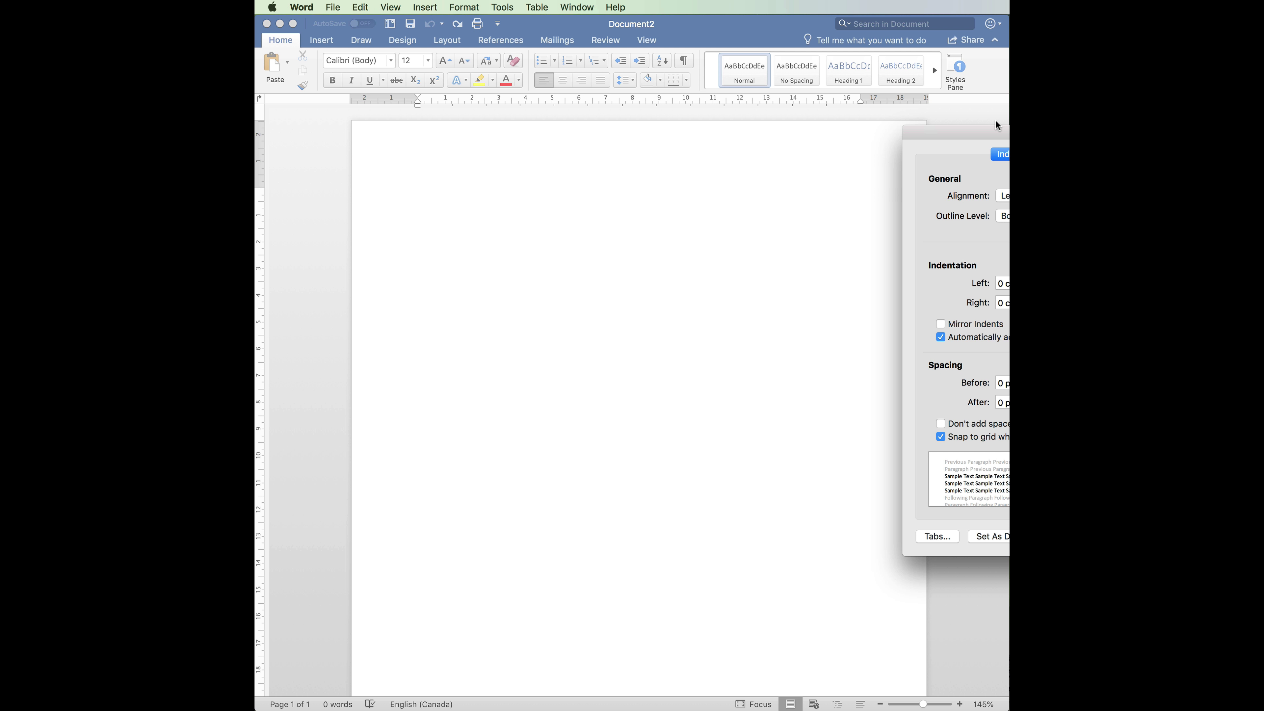
drag(996, 128, 705, 143)
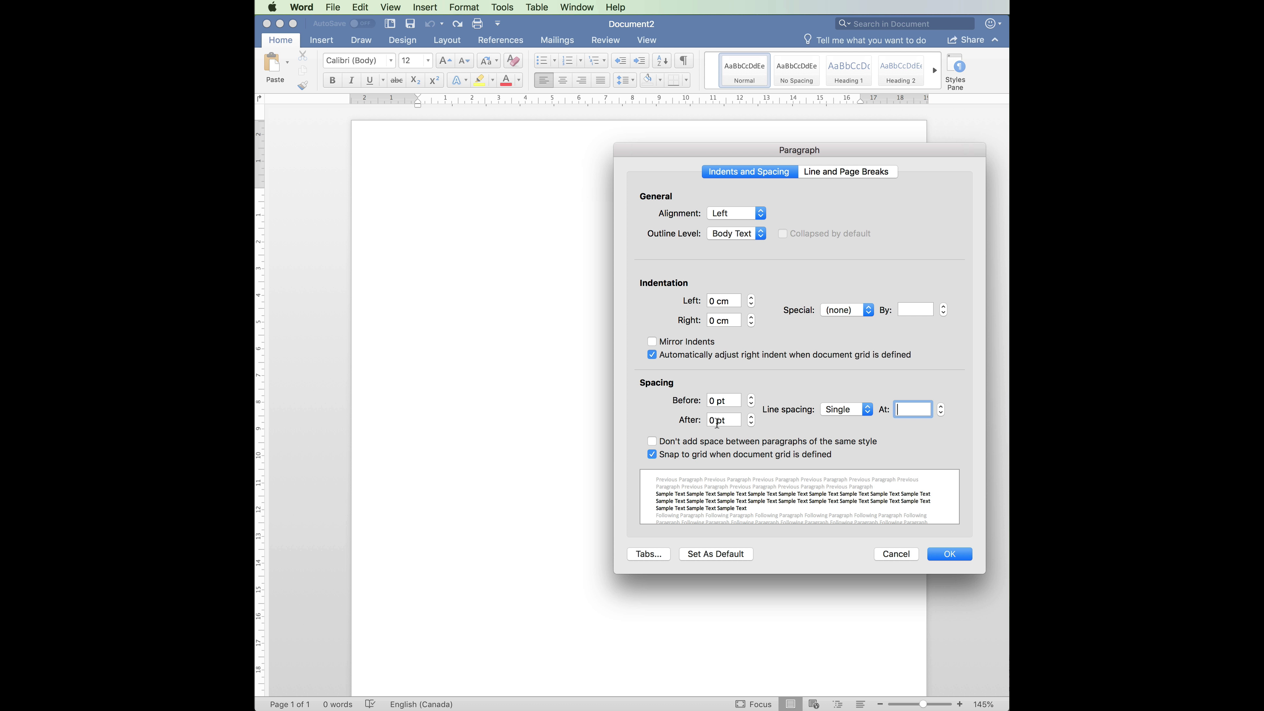
click(866, 411)
click(849, 436)
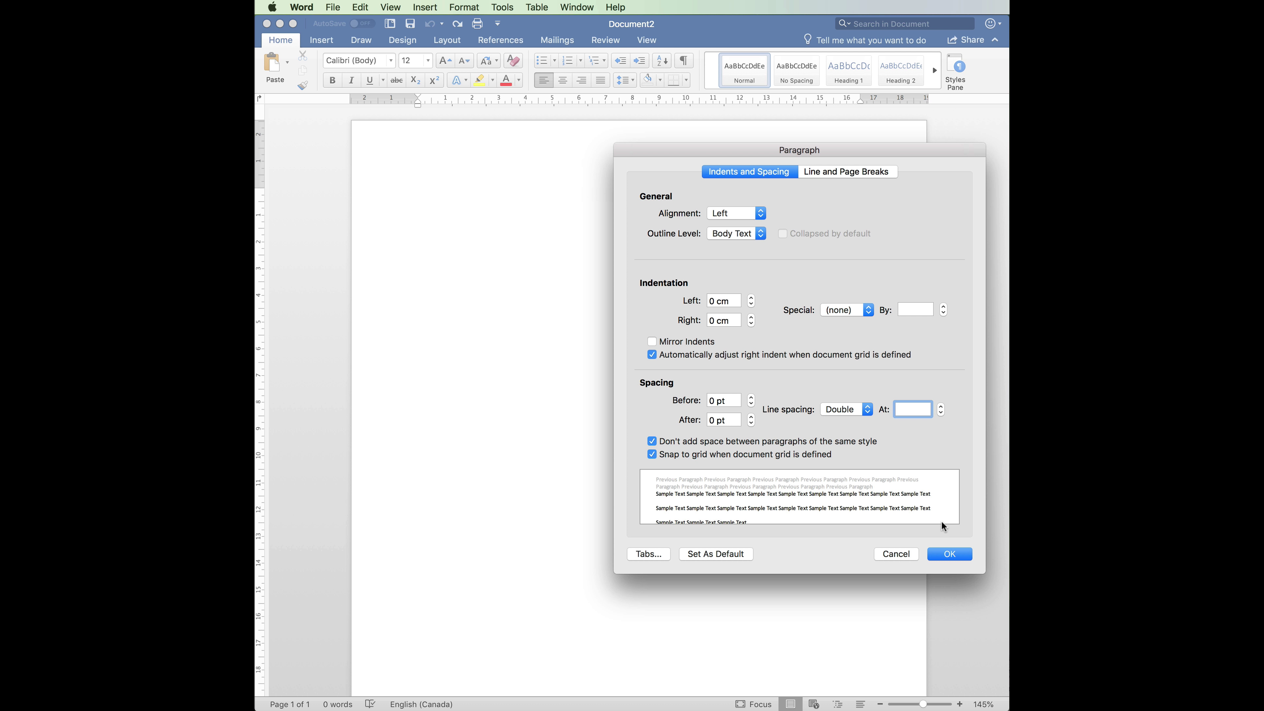
click(938, 555)
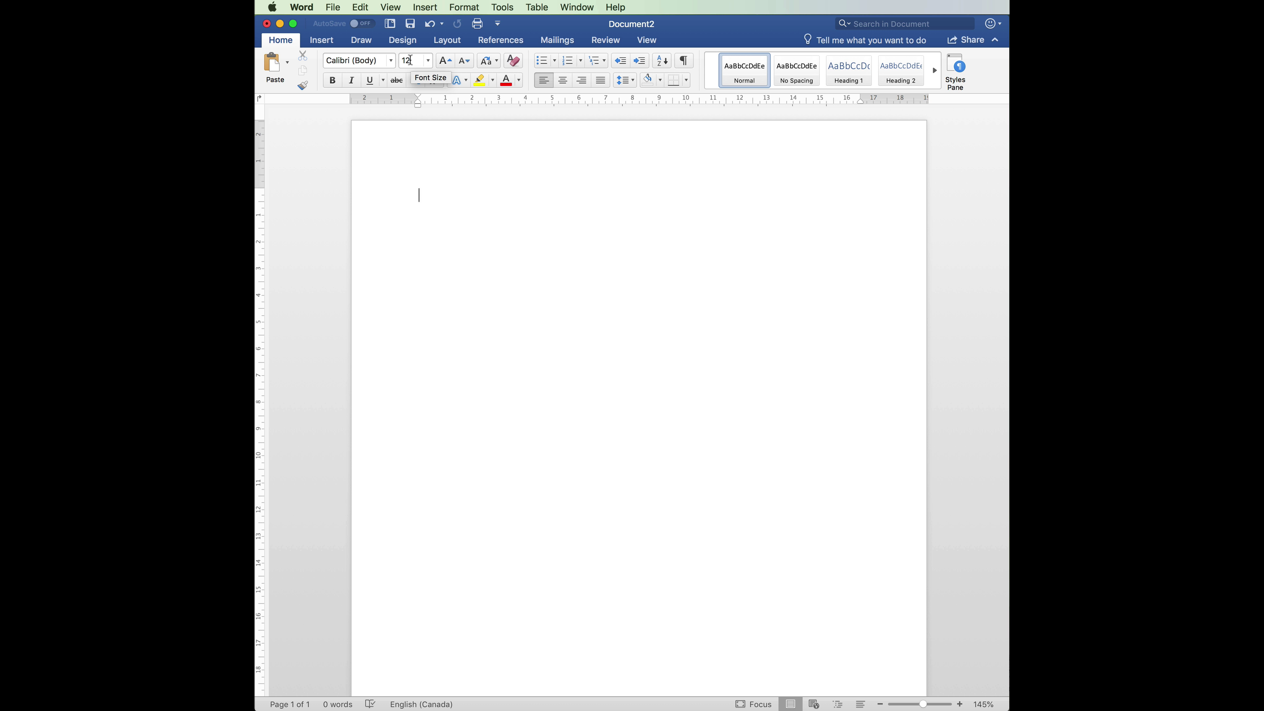
- Switch the document font to Times New Roman
click(389, 61)
mouse_move(393, 164)
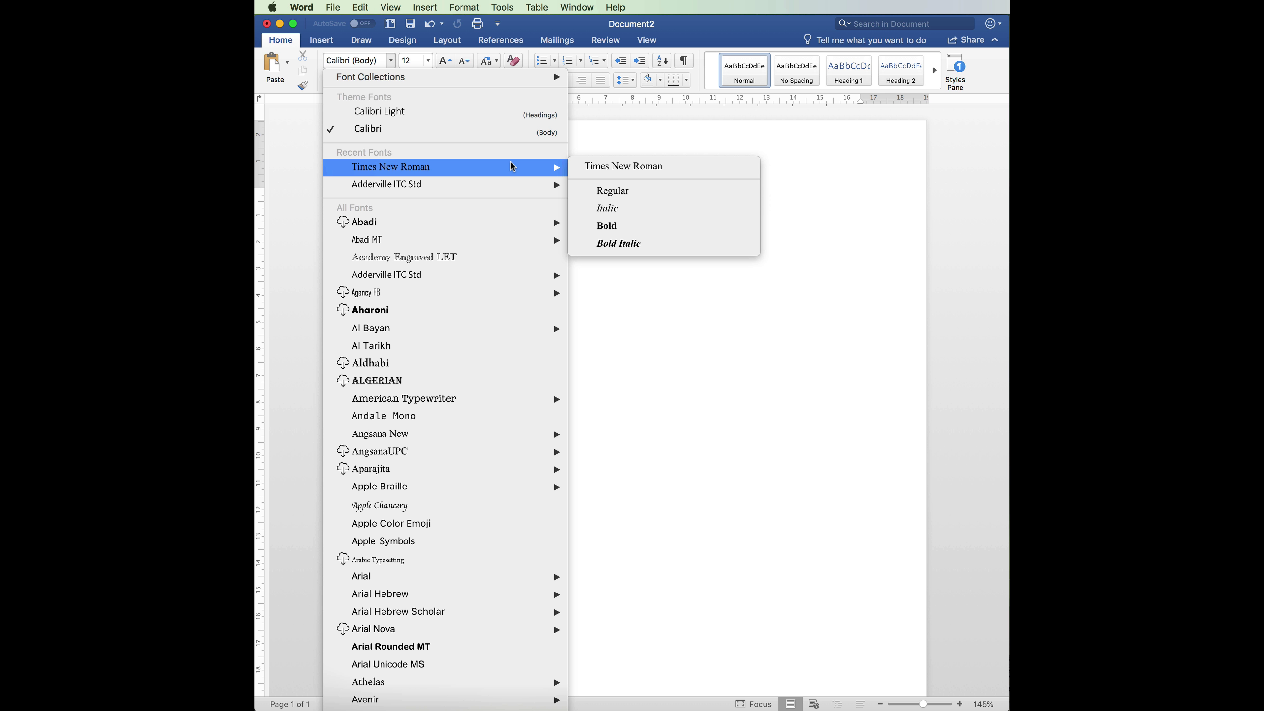
click(597, 173)
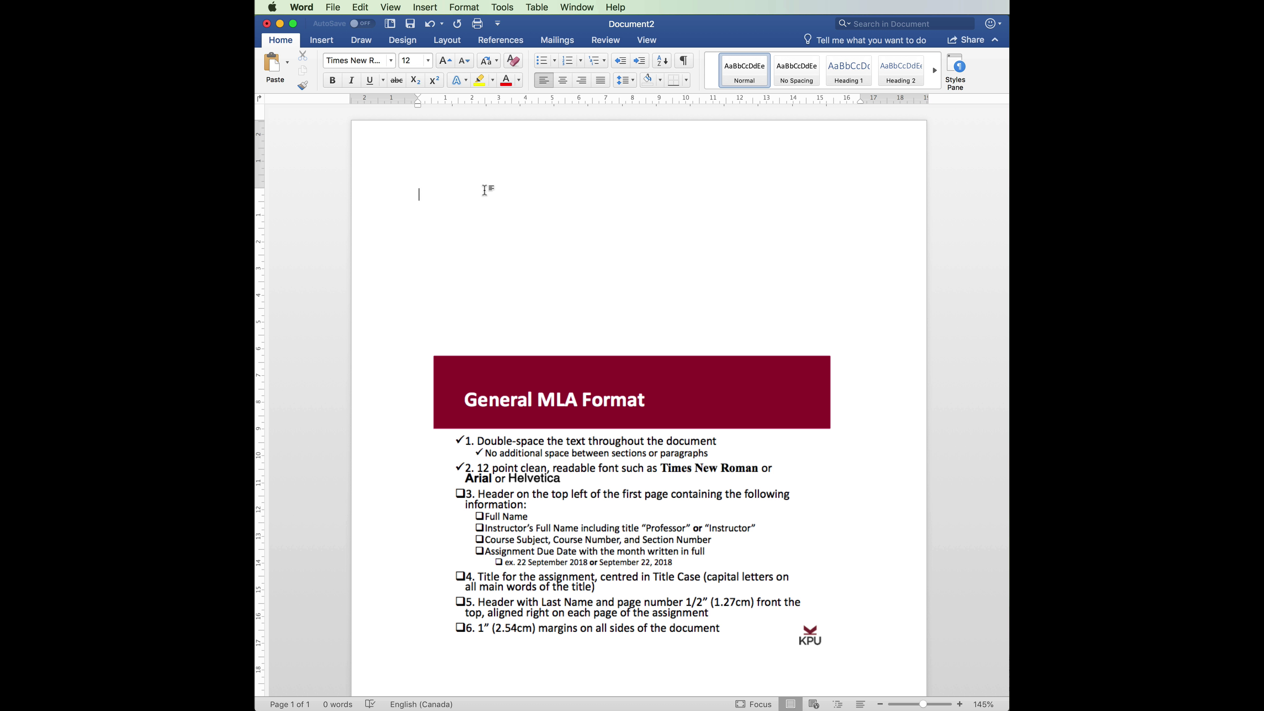
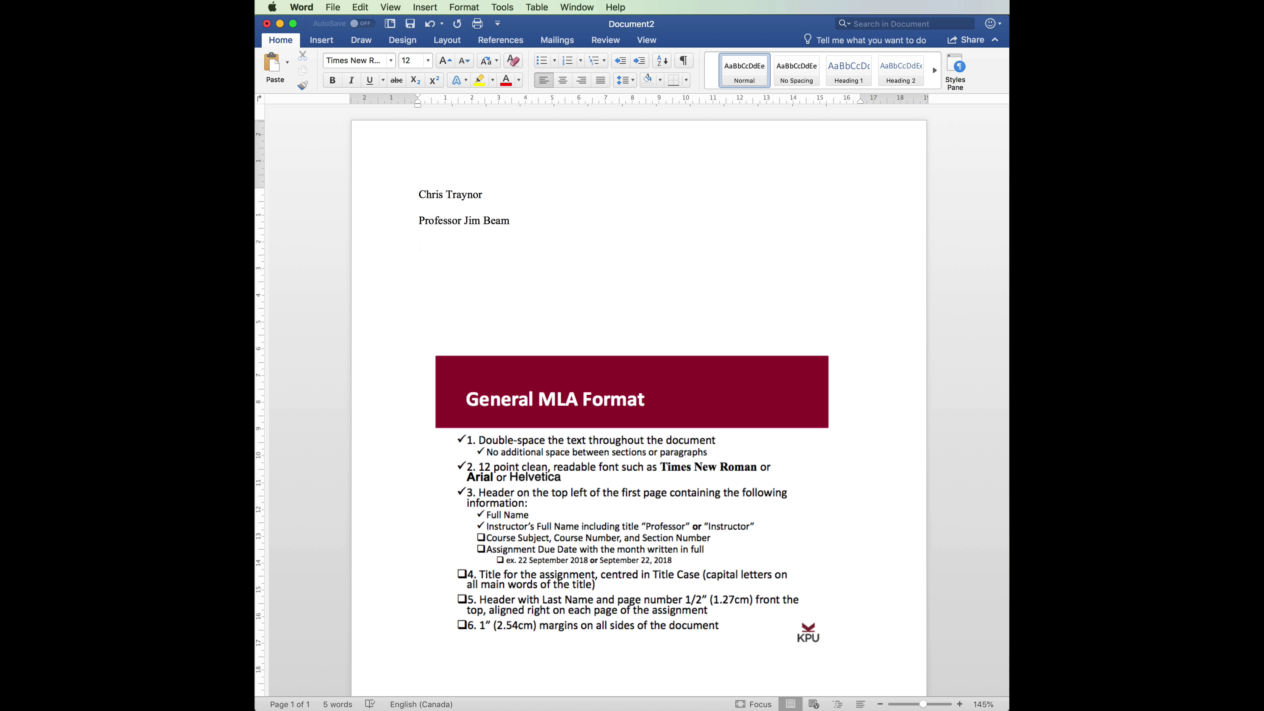
- Type the student's name, instructor's name, English 1099 S10 and 22 September 2018 on separate lines
key(Return)
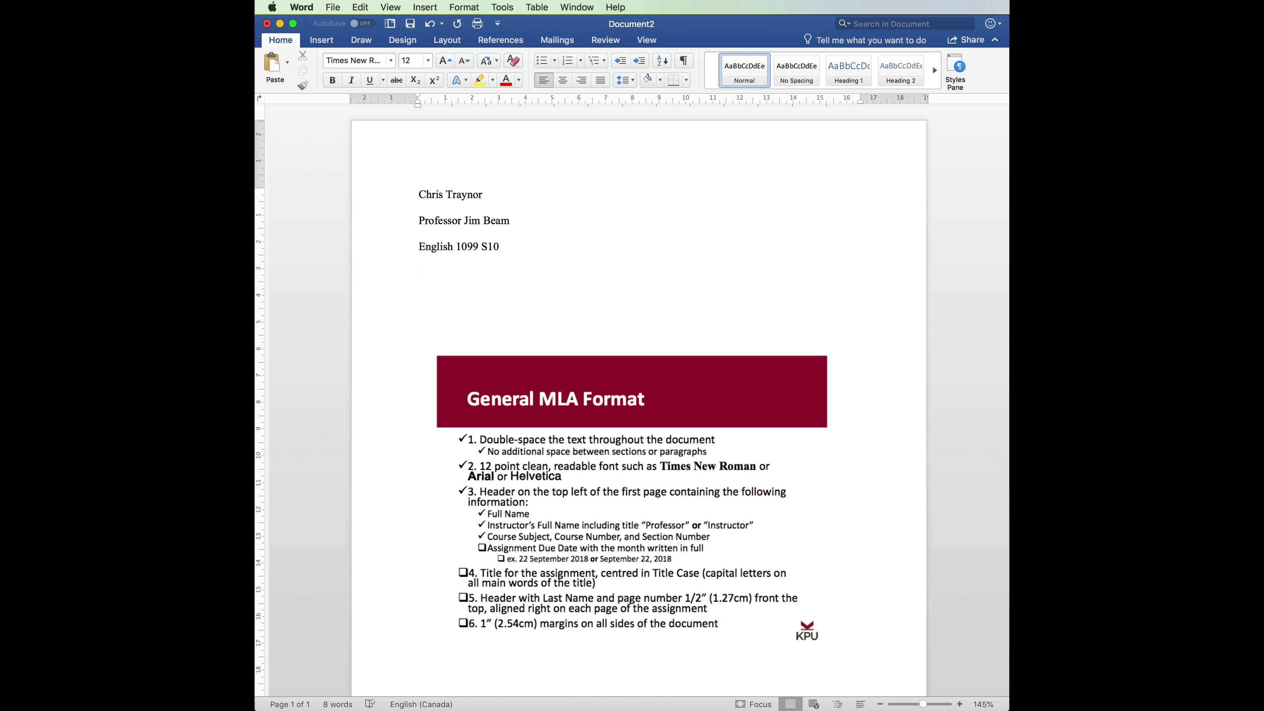
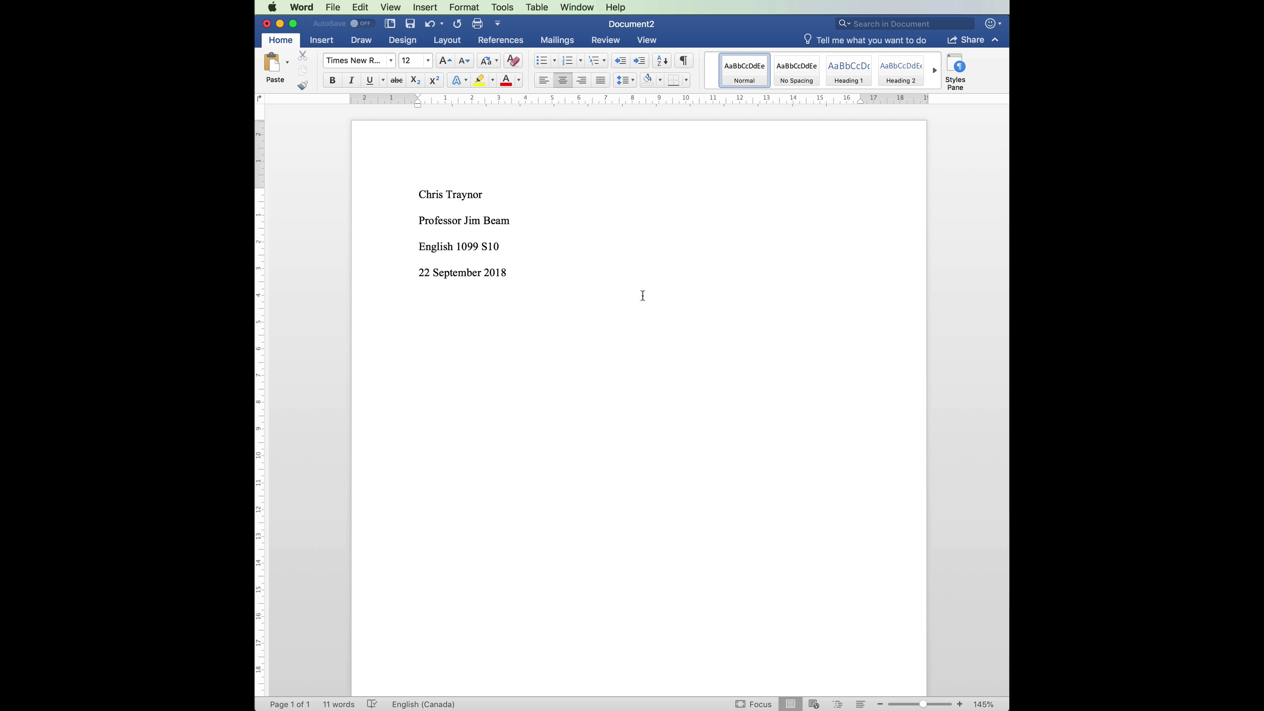
- Enter the title 'Toxic Sludge: An Environmental Critique of Coca-Cola' and start a left-aligned line below it
text(Toxic Sludge: An Environment)
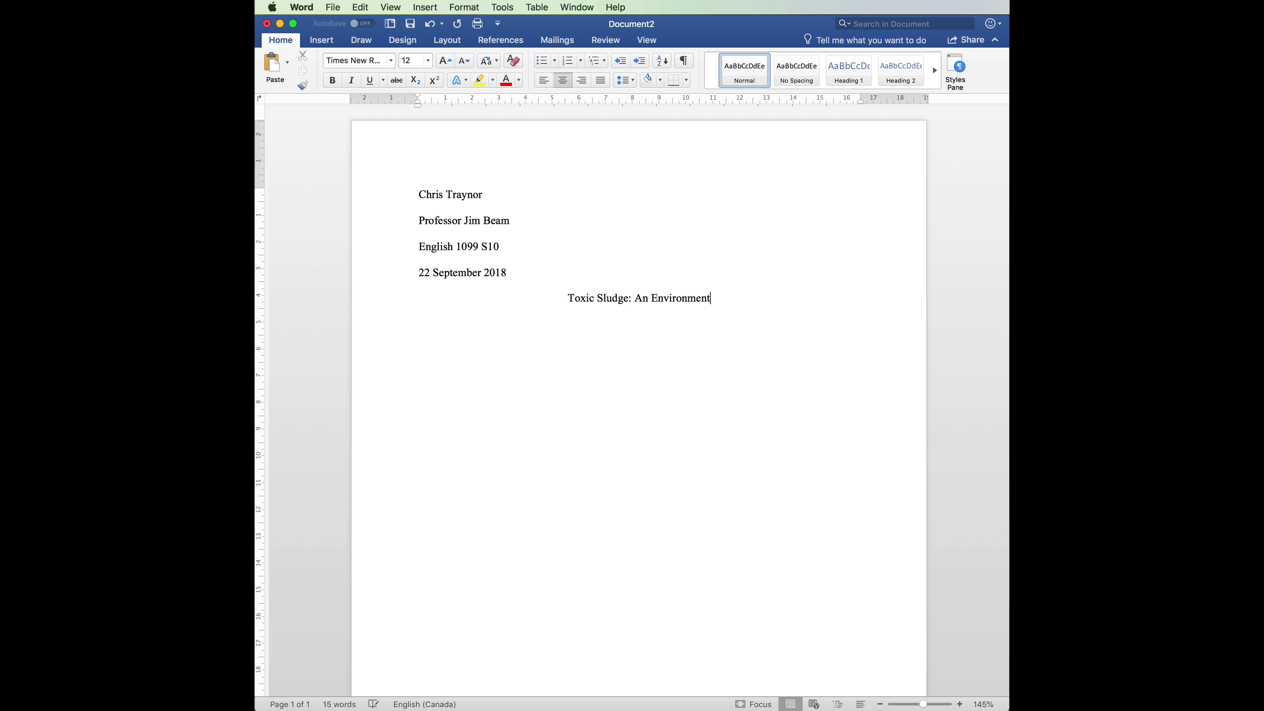
text(al Critiqu)
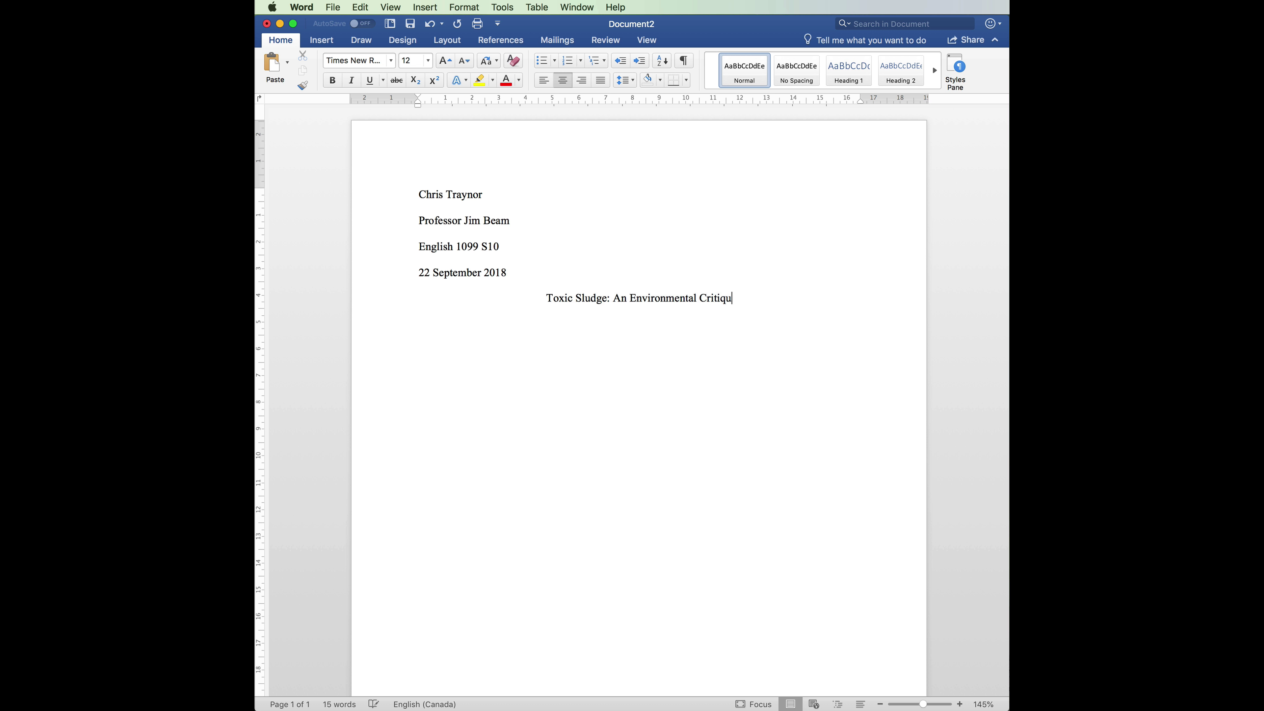
text(e of Co)
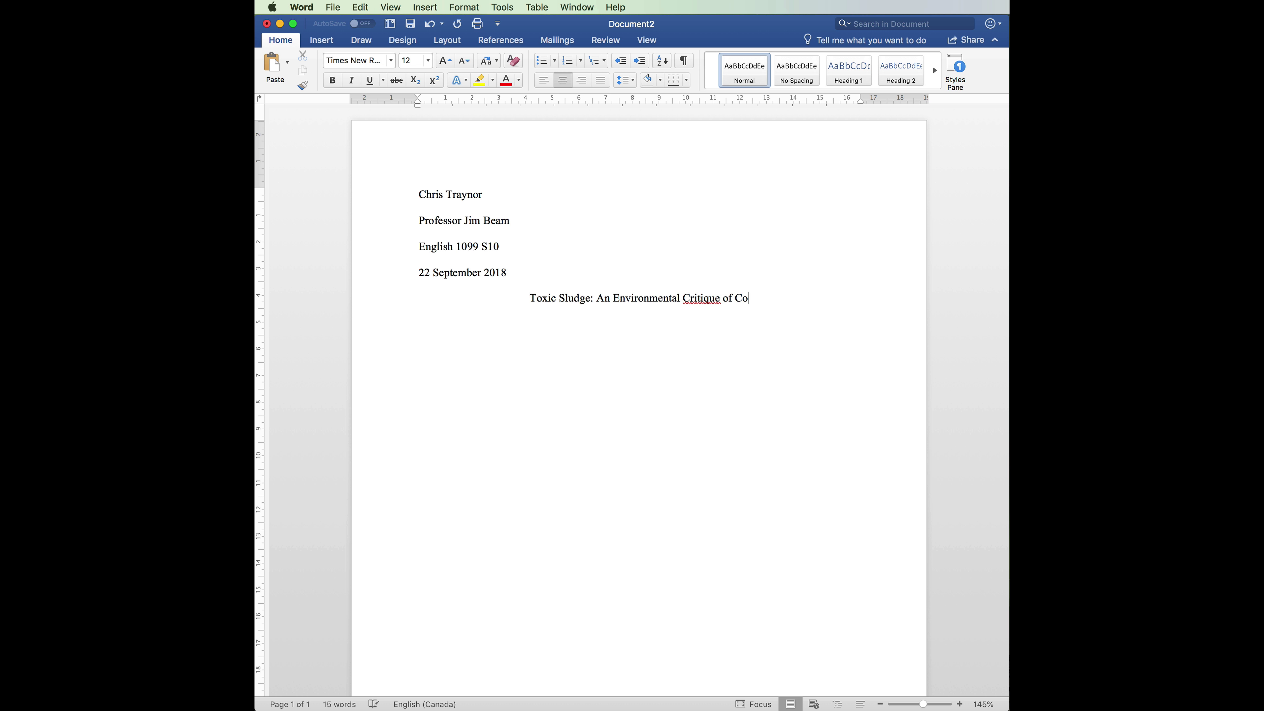
text(ca-Cola)
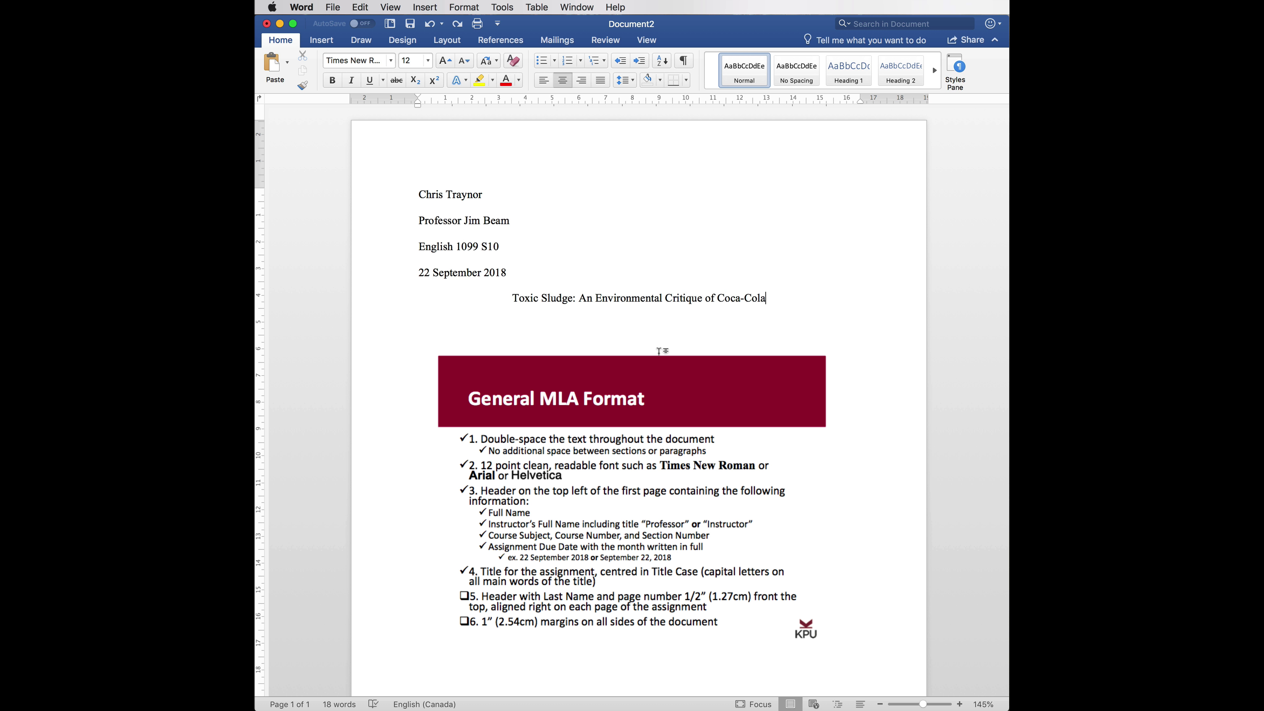
key(Return)
click(544, 80)
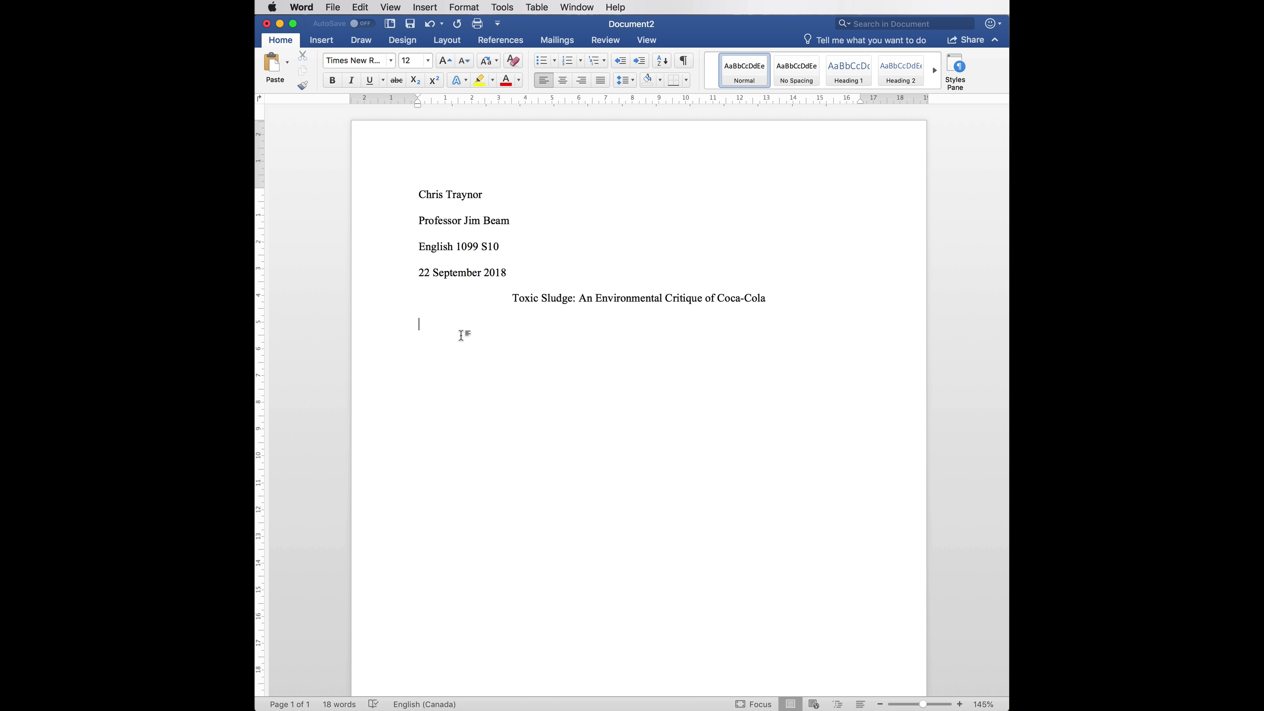
- Write the opening sentence on Coca-Cola's rapid twentieth-century global influence and its large environmental toll
text(Over the course of the twentieth century)
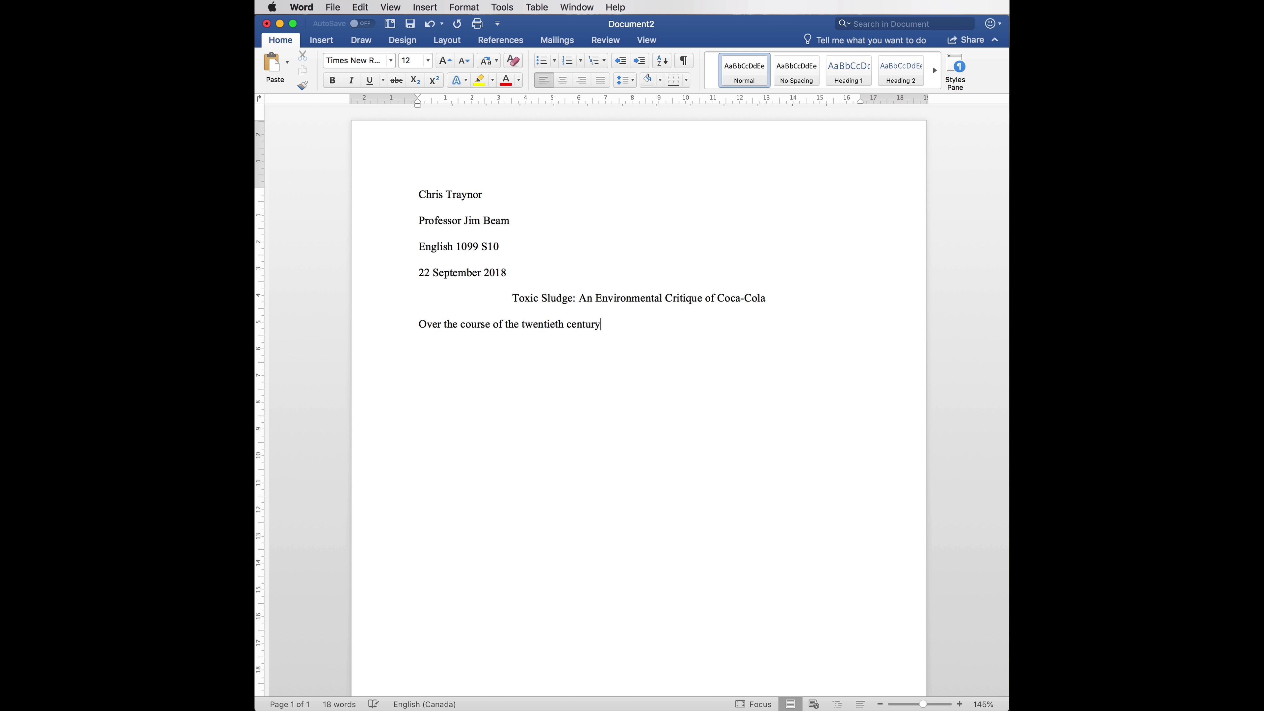
text(, as the Coca-Cola brand s se)
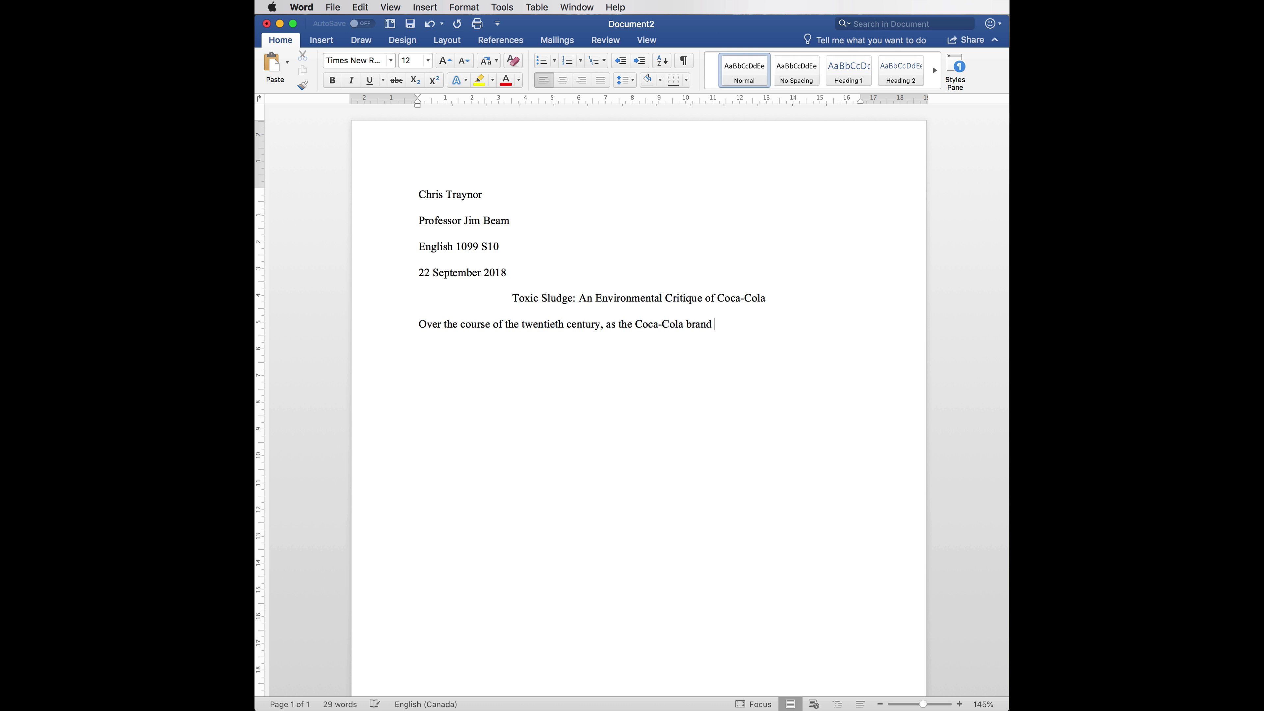
text(cured rap)
text(id gl)
text(obal )
text(influence, )
text(the)
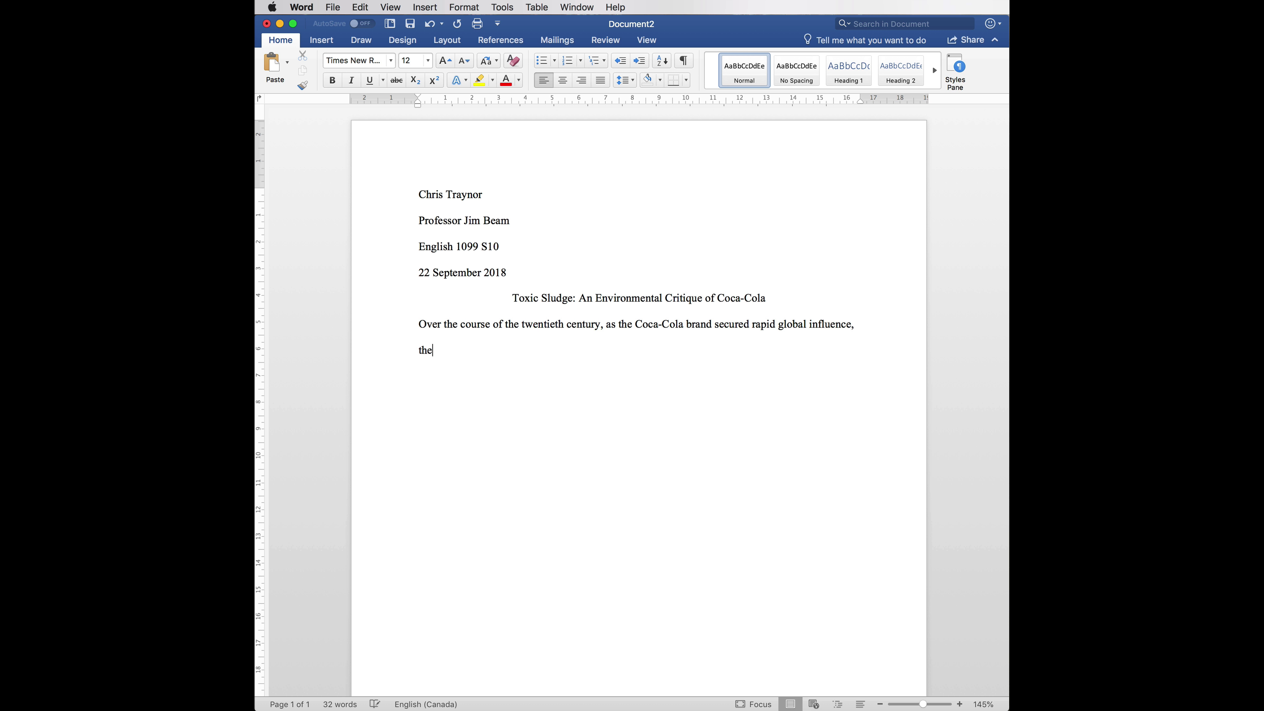
text( c)
key(BackSpace)
key(BackSpace)
key(BackSpace)
text(is growth also had a large enviro)
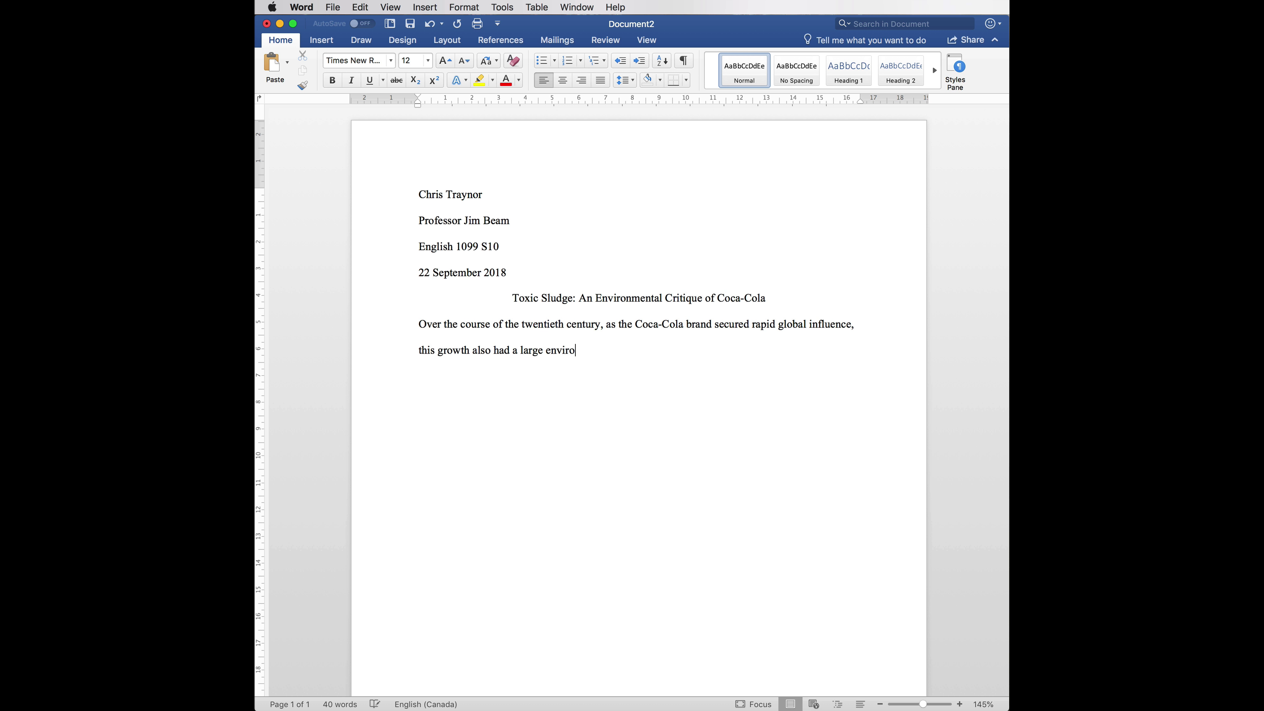
text(nmental toll.)
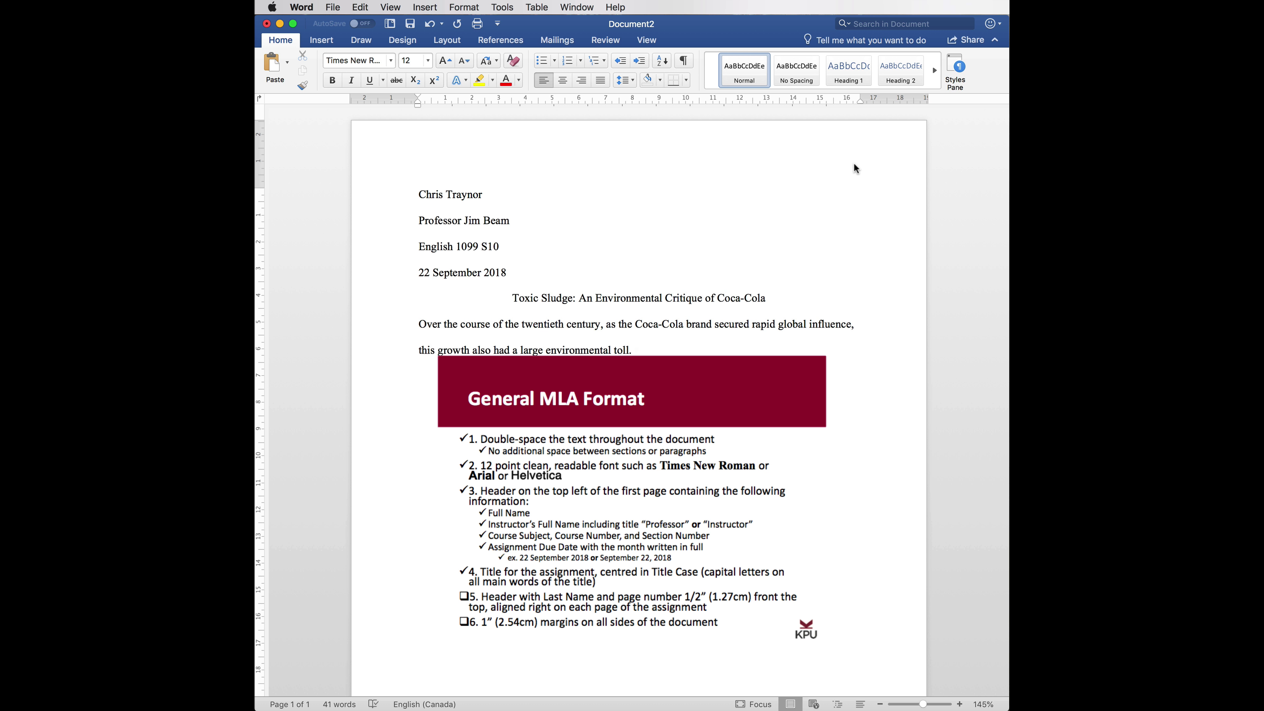
- In the header, set Header from Top and Footer from Bottom to 1.27 cm
double_click(834, 166)
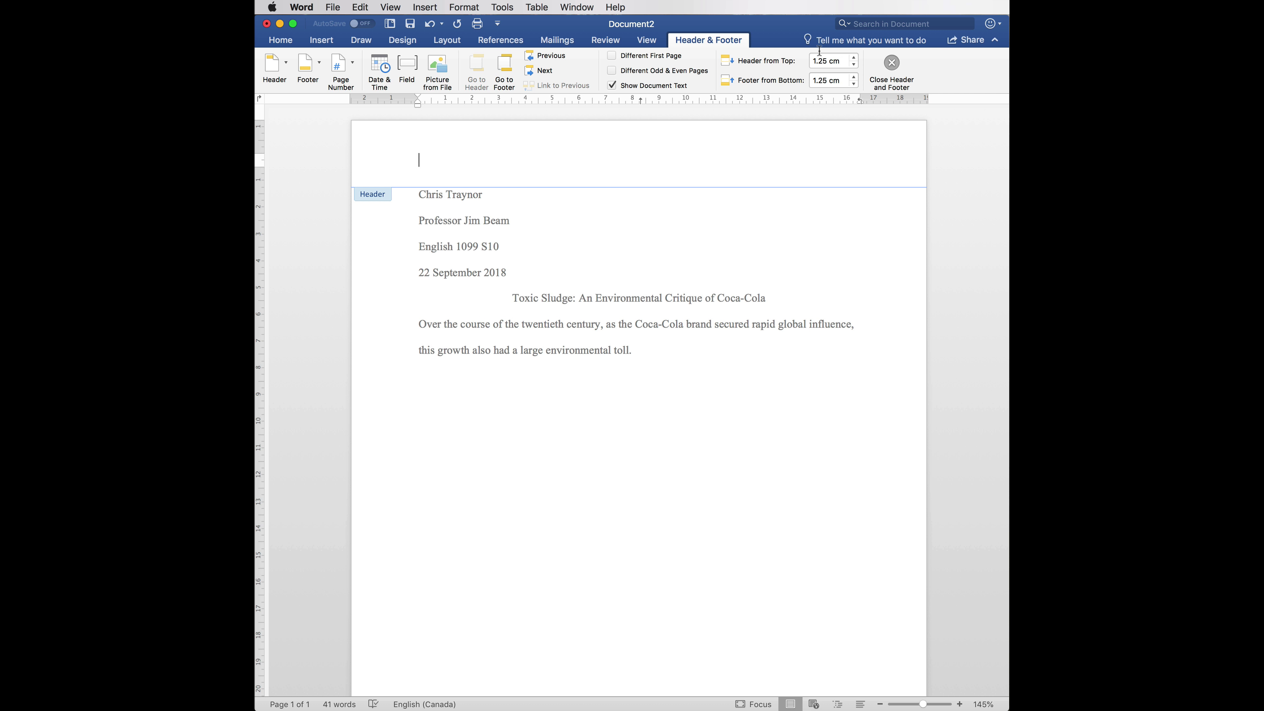
click(826, 61)
key(BackSpace)
text(7)
click(826, 81)
key(BackSpace)
text(7)
- Insert a right-aligned page number into the header
click(492, 155)
click(353, 68)
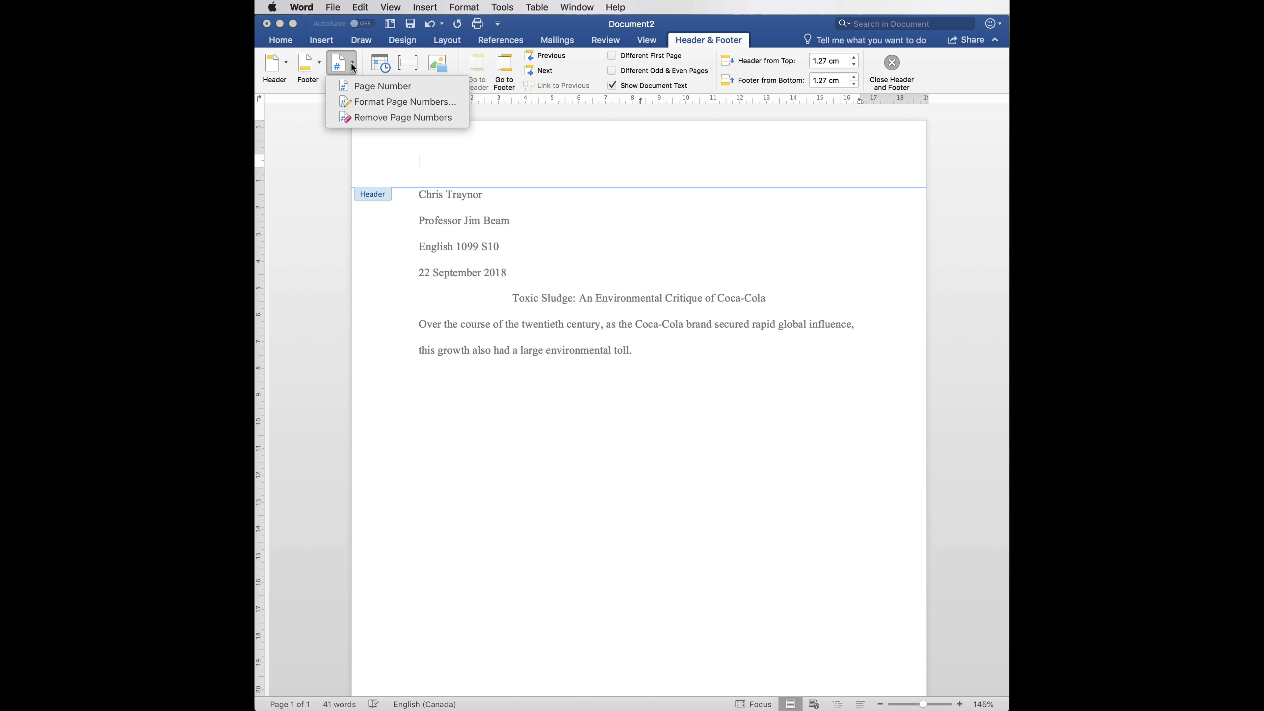
click(355, 92)
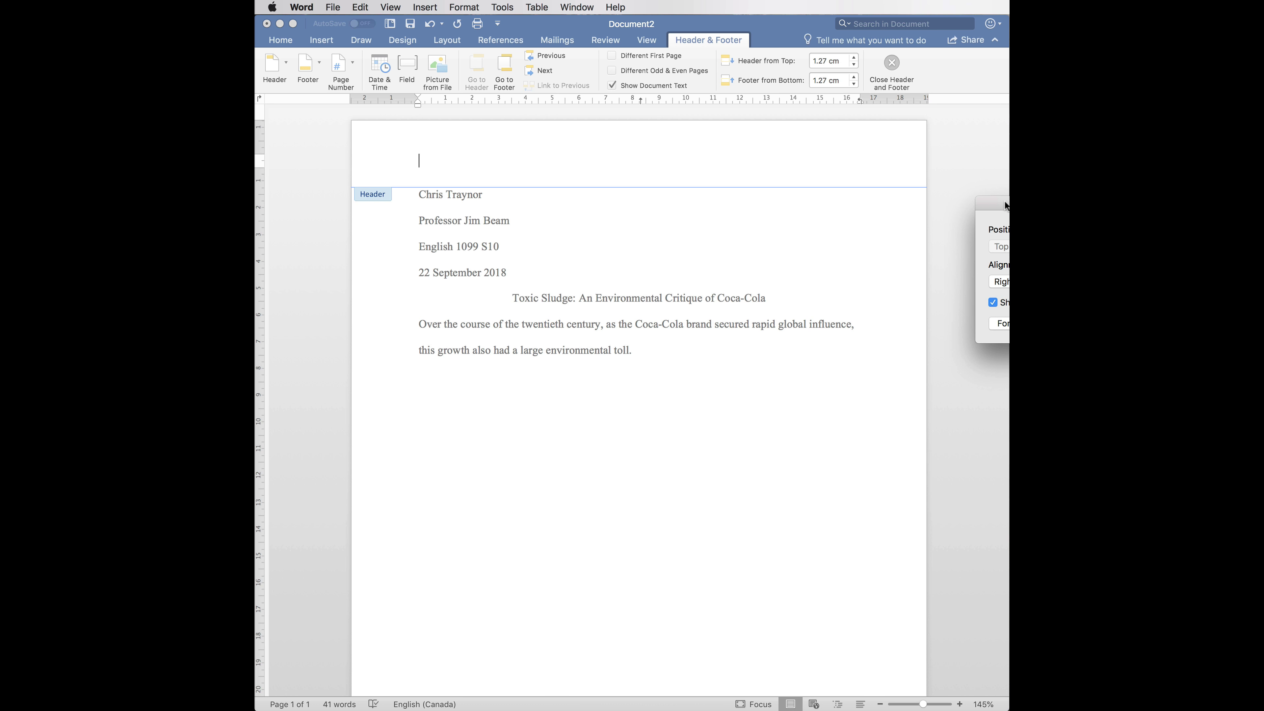
drag(797, 163, 765, 140)
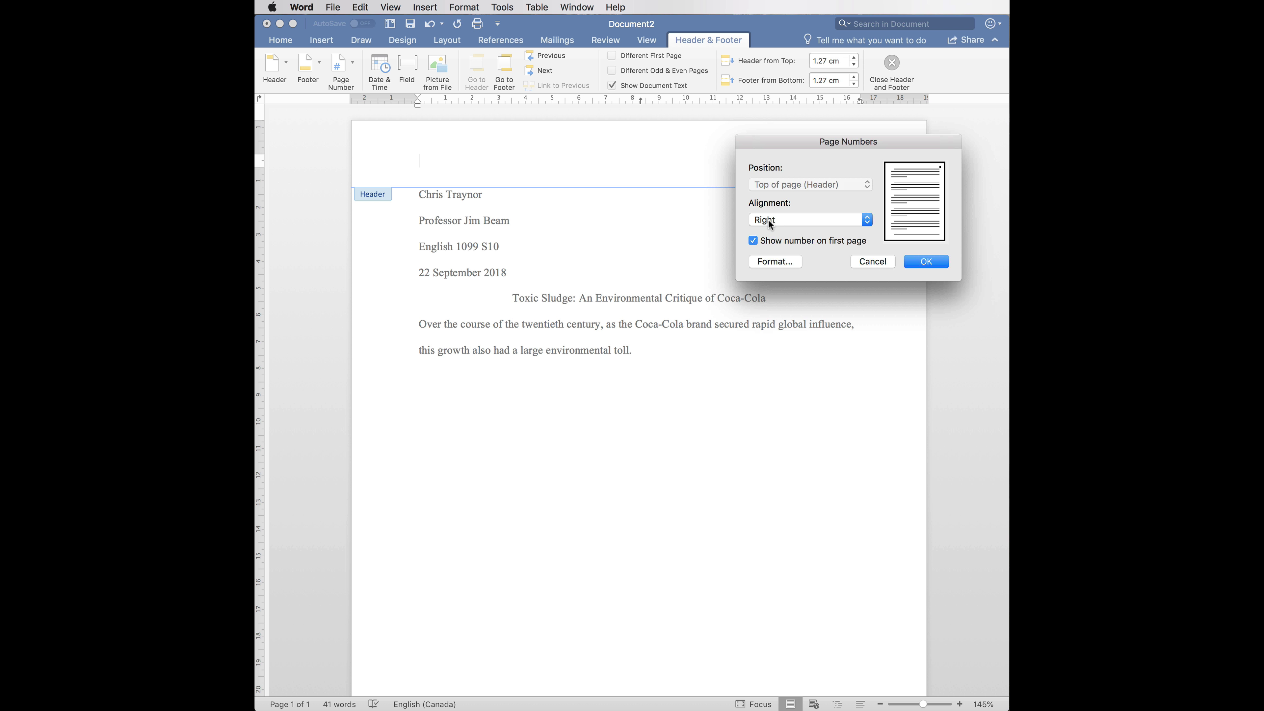
click(928, 267)
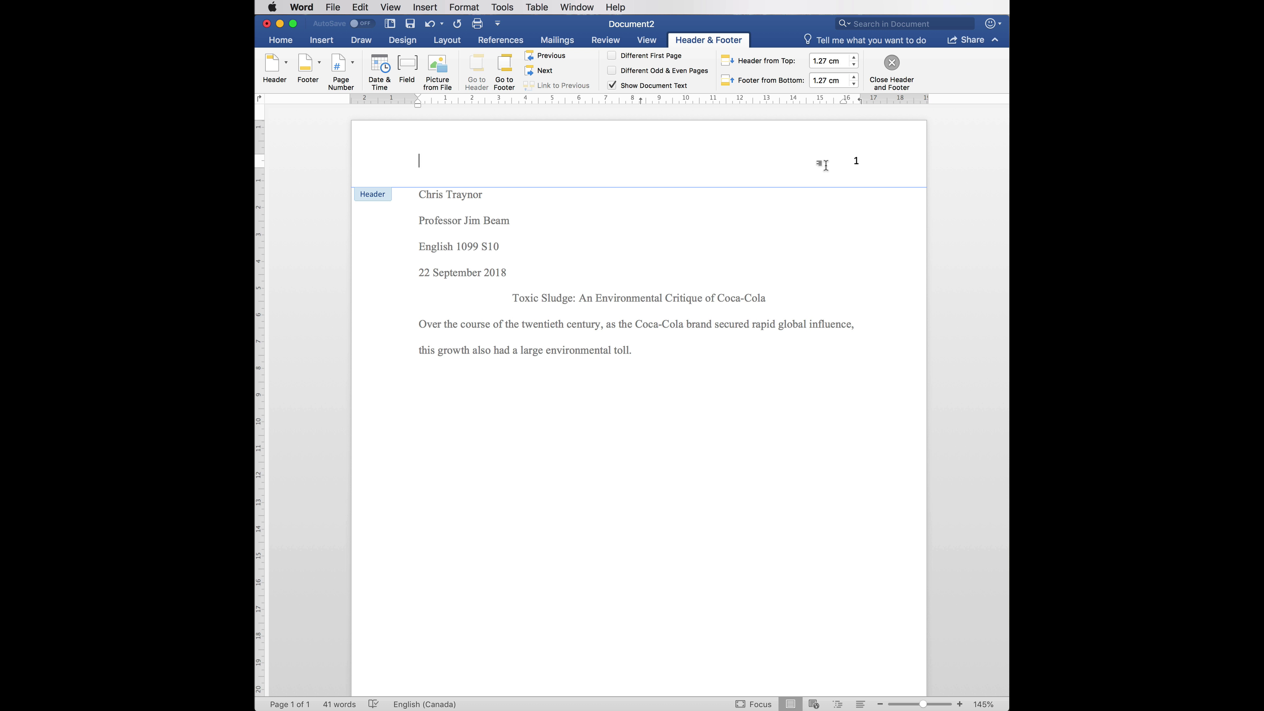
click(281, 40)
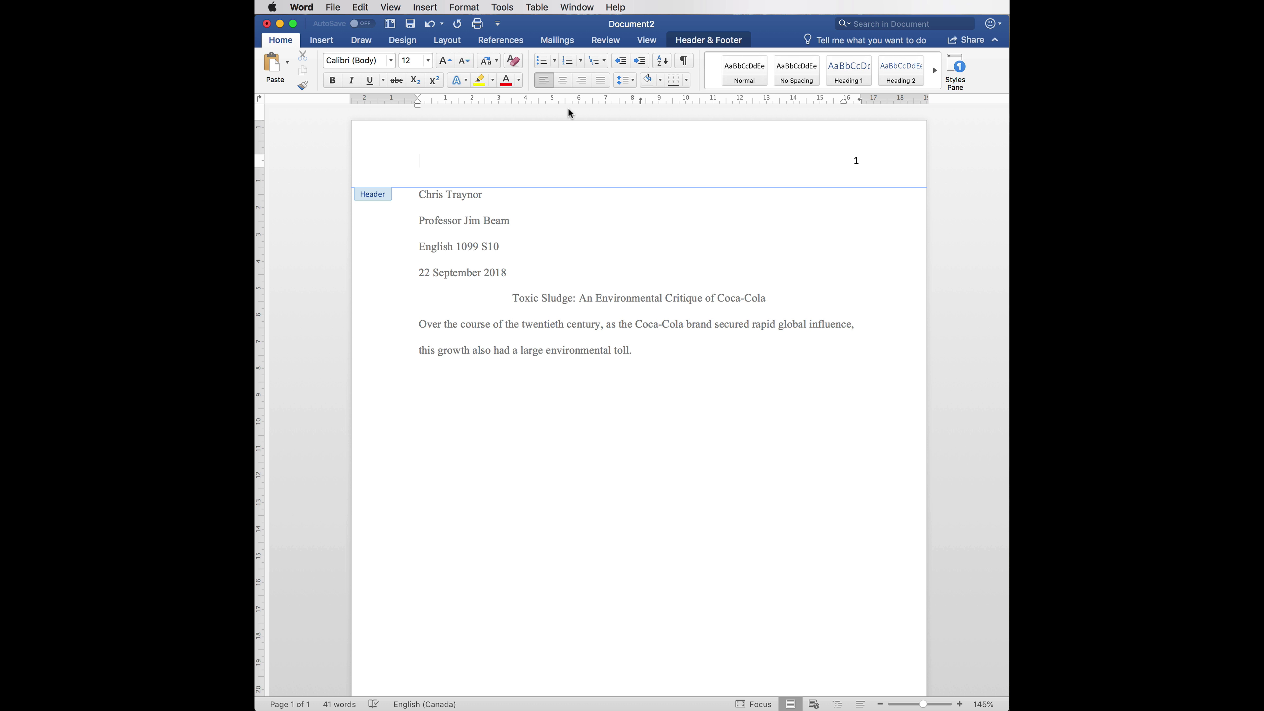
- Type the student's surname in the header, right-align it, and set it to Times New Roman
text(Traynor)
click(580, 85)
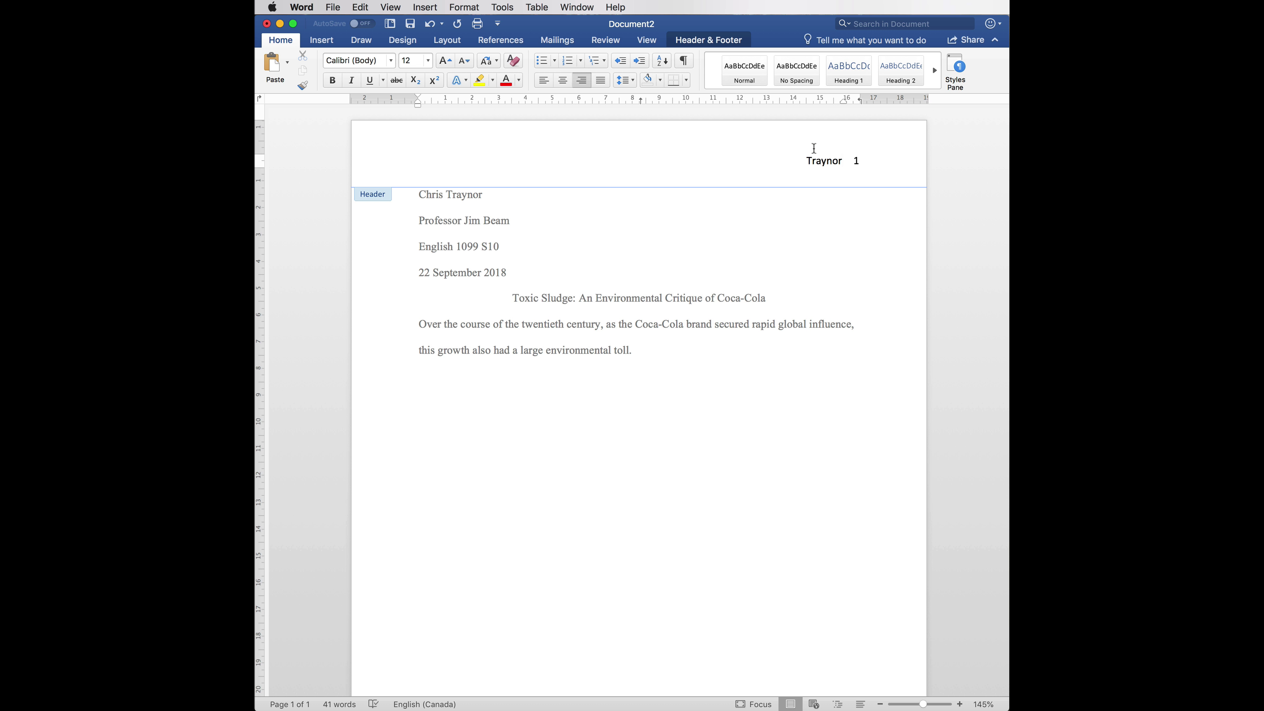
double_click(797, 160)
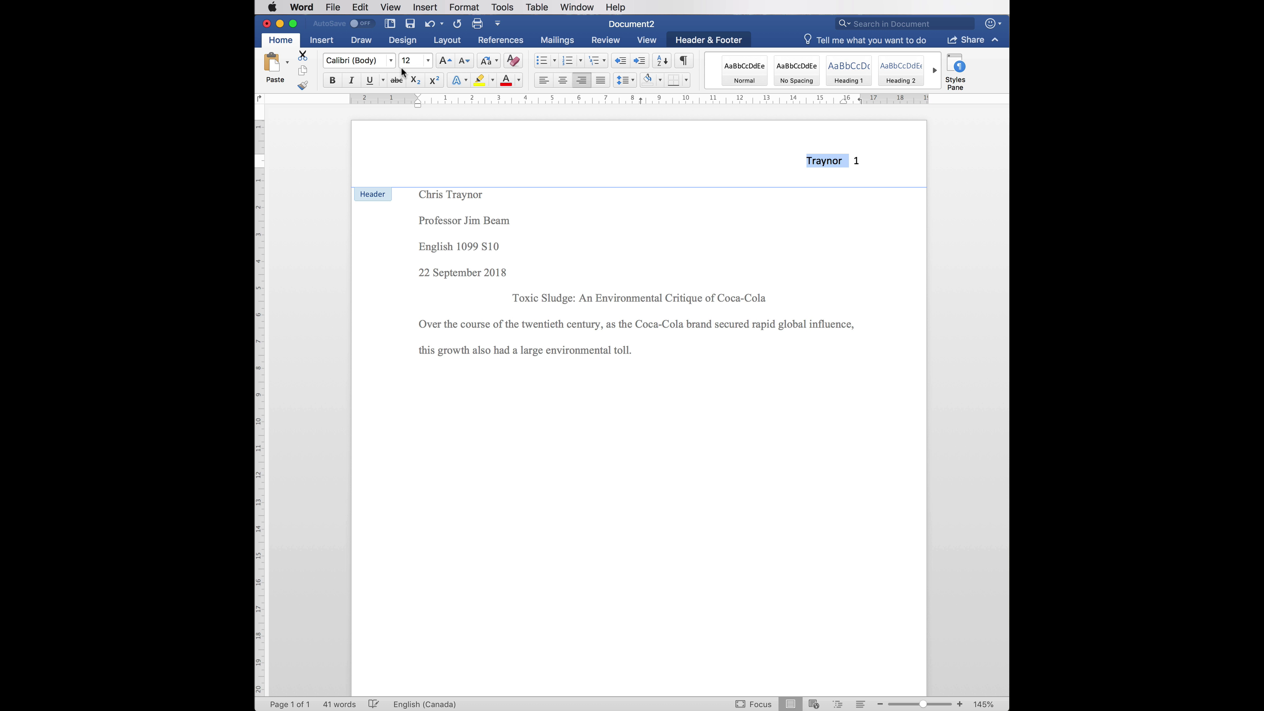
click(391, 61)
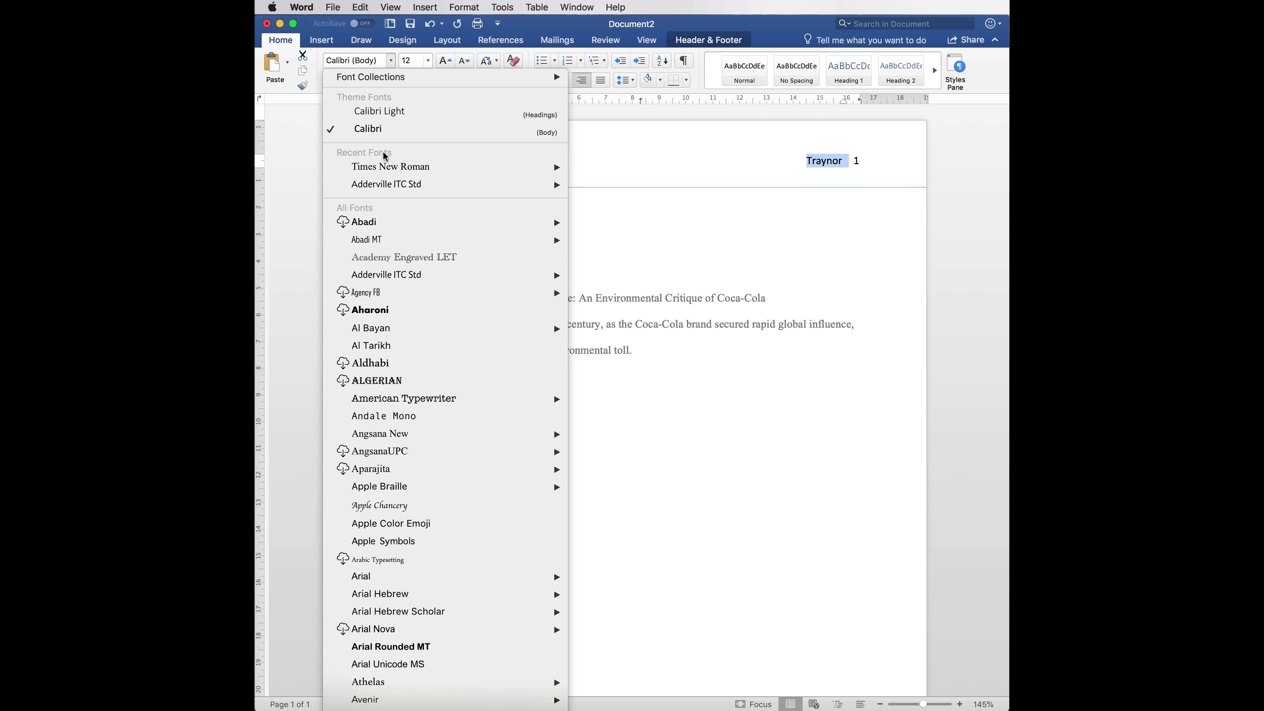
click(386, 166)
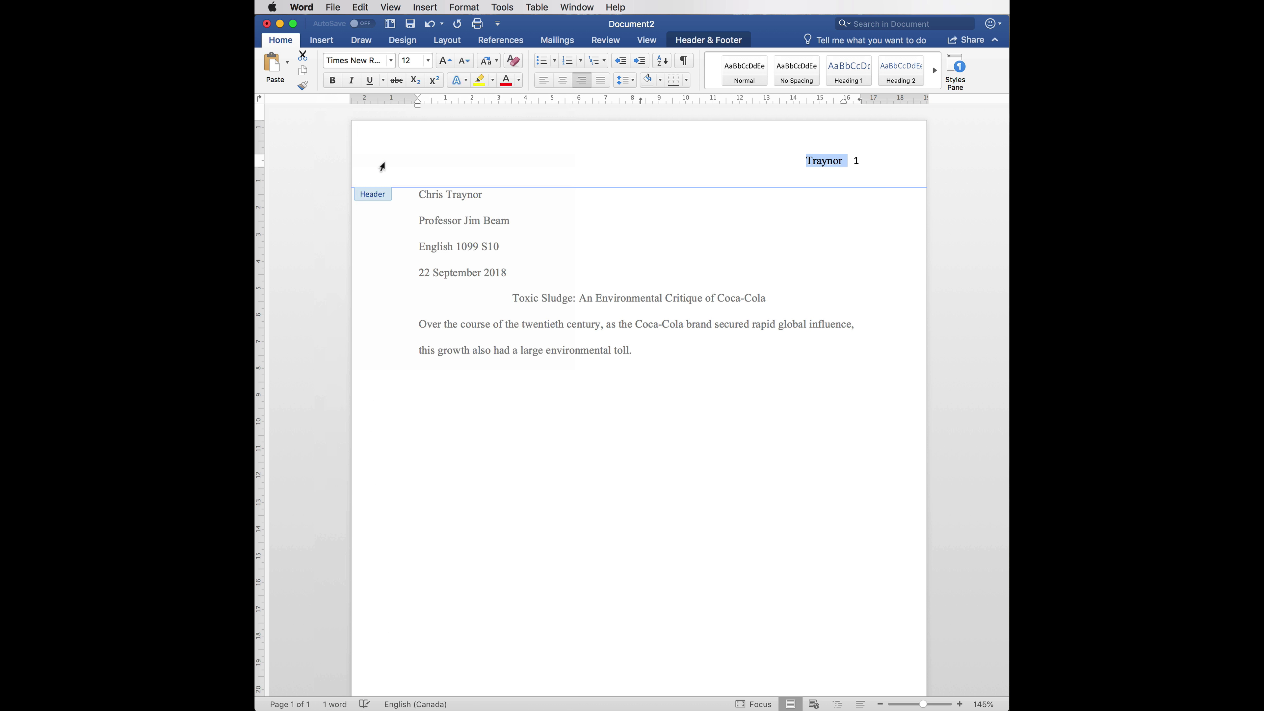
- Set the header page number to Times New Roman, then return to the body and add a blank line
click(853, 166)
click(881, 201)
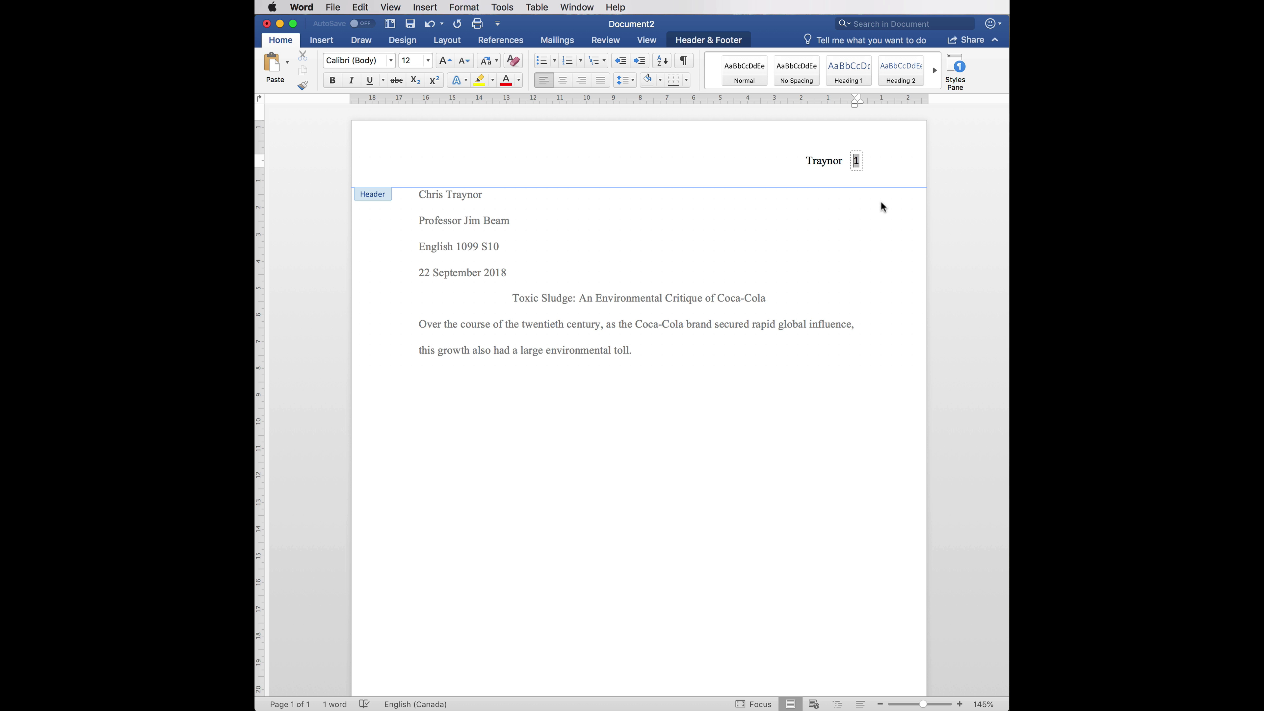
key(shift+Left)
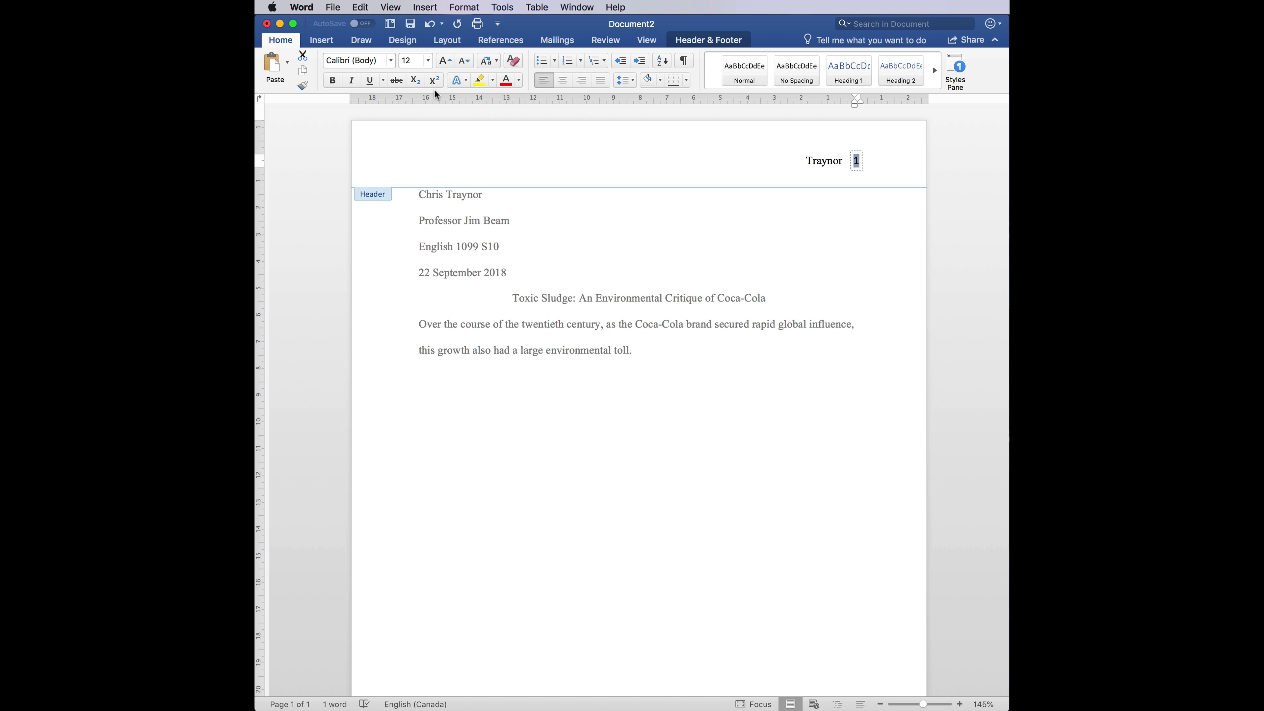
click(392, 62)
click(399, 171)
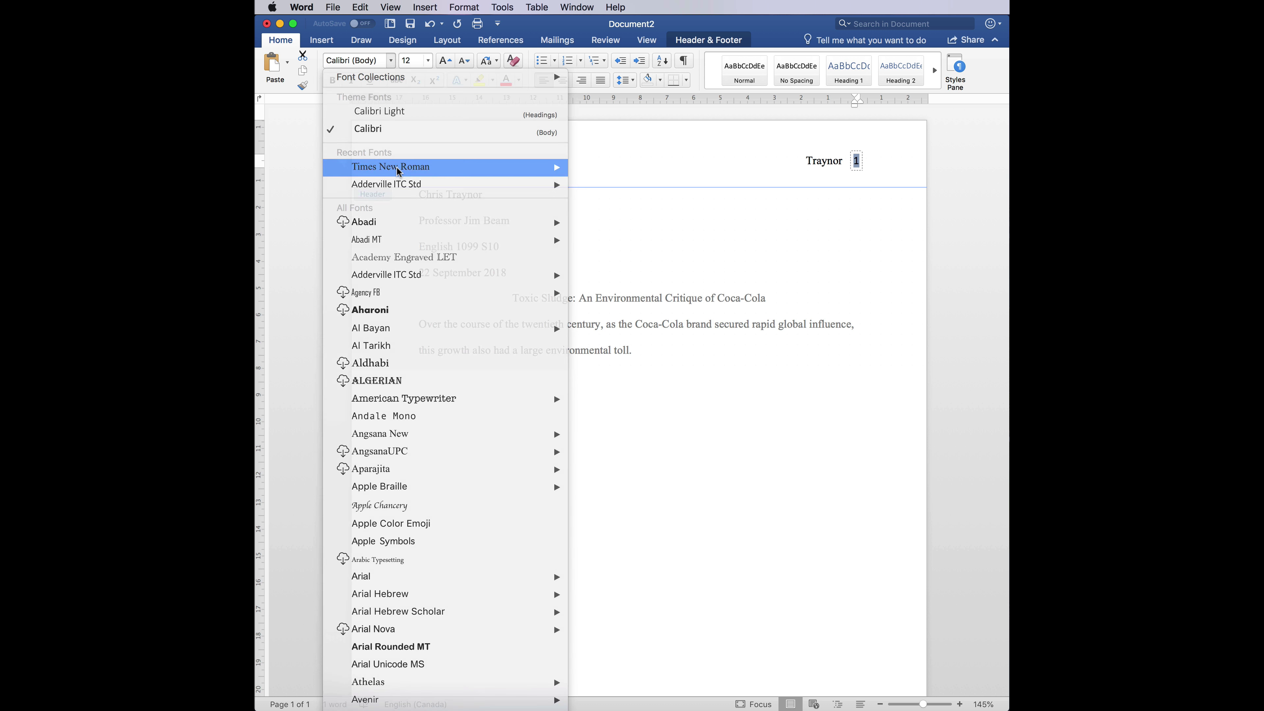
click(813, 171)
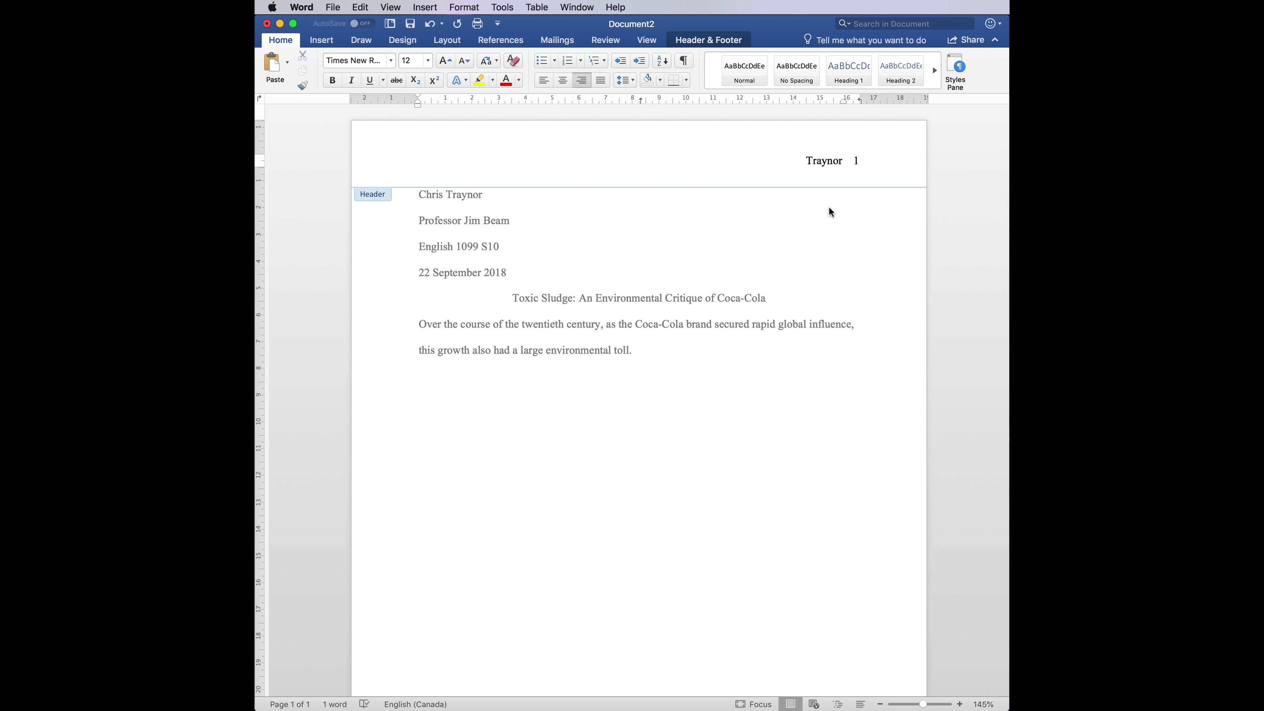
double_click(829, 205)
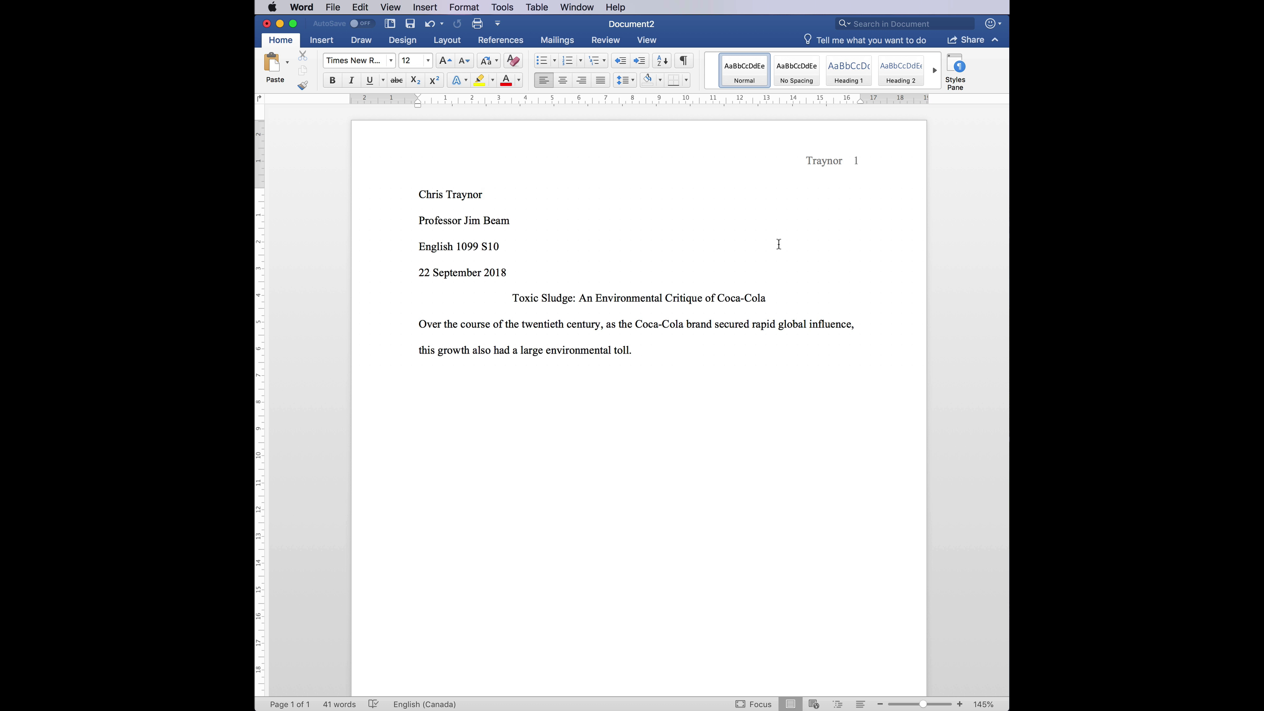
key(Return)
key(Return)
key(Return)
key(Return)
key(Return)
key(Return)
key(Return)
key(Return)
key(Return)
key(Return)
key(Return)
key(Return)
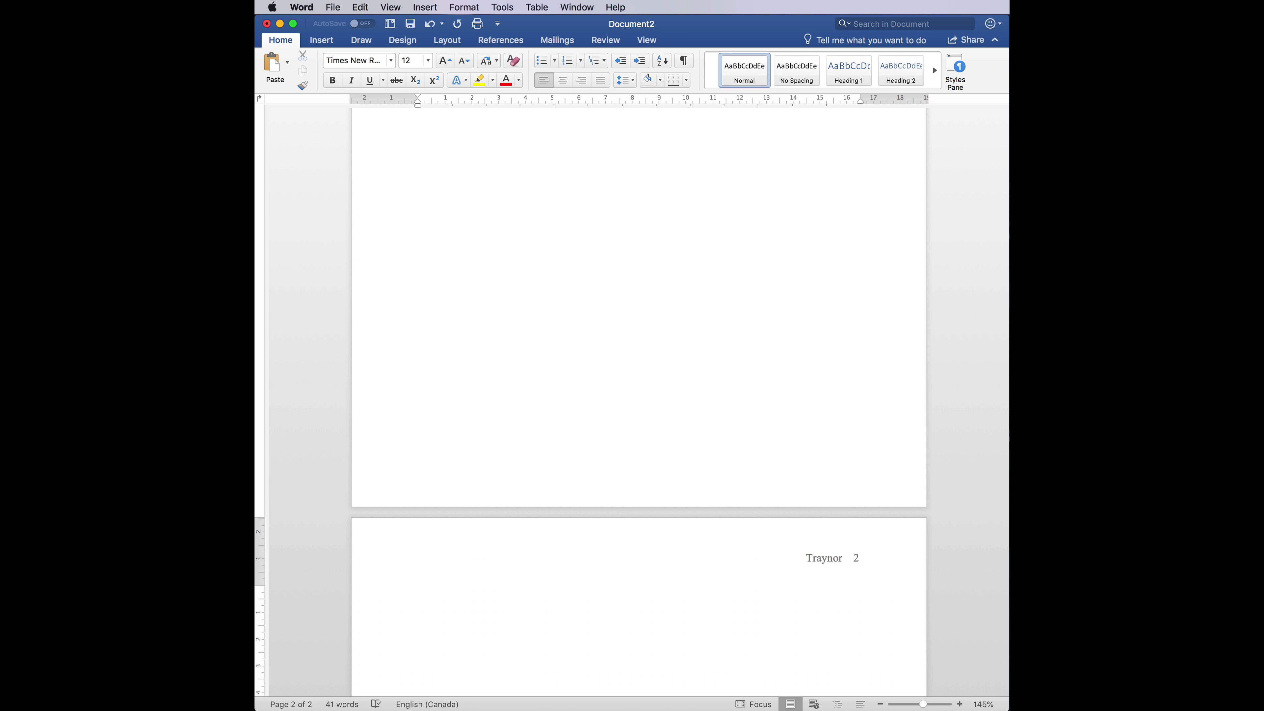
scroll(718, 324, up, 20)
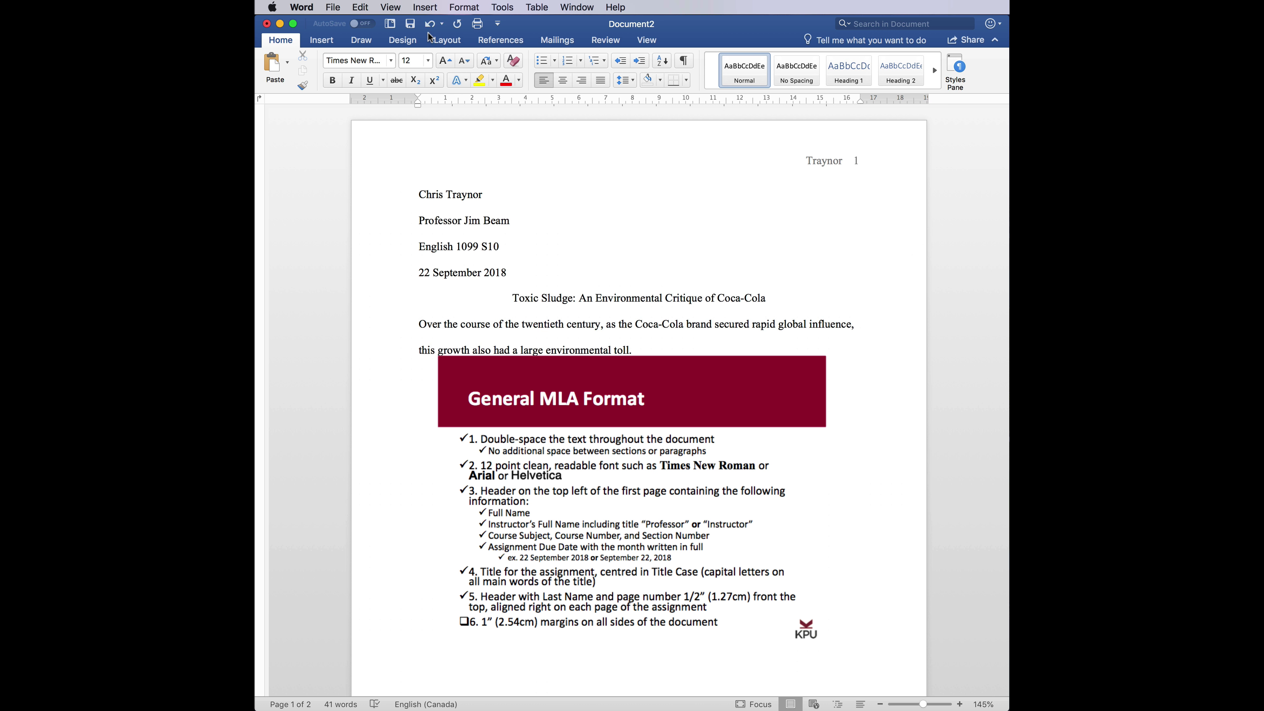
- Apply the Normal margins preset of 2.54 cm on every side from the Layout tab
click(457, 41)
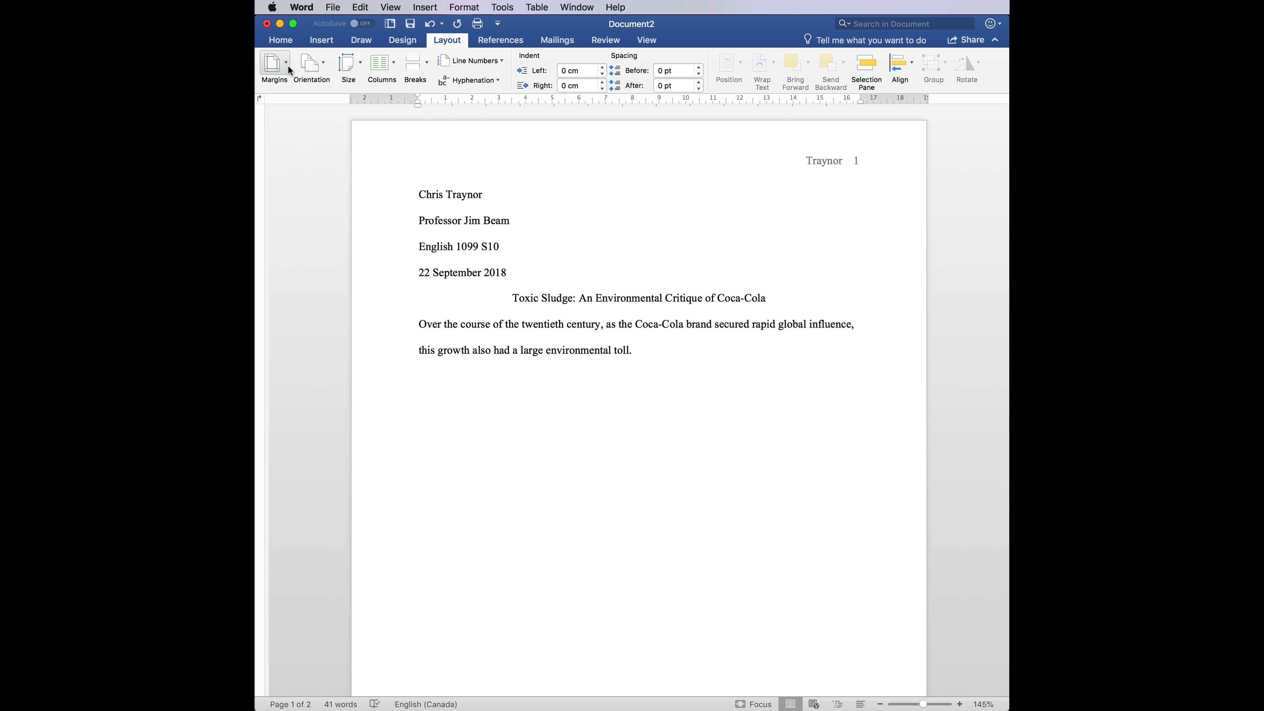
click(287, 66)
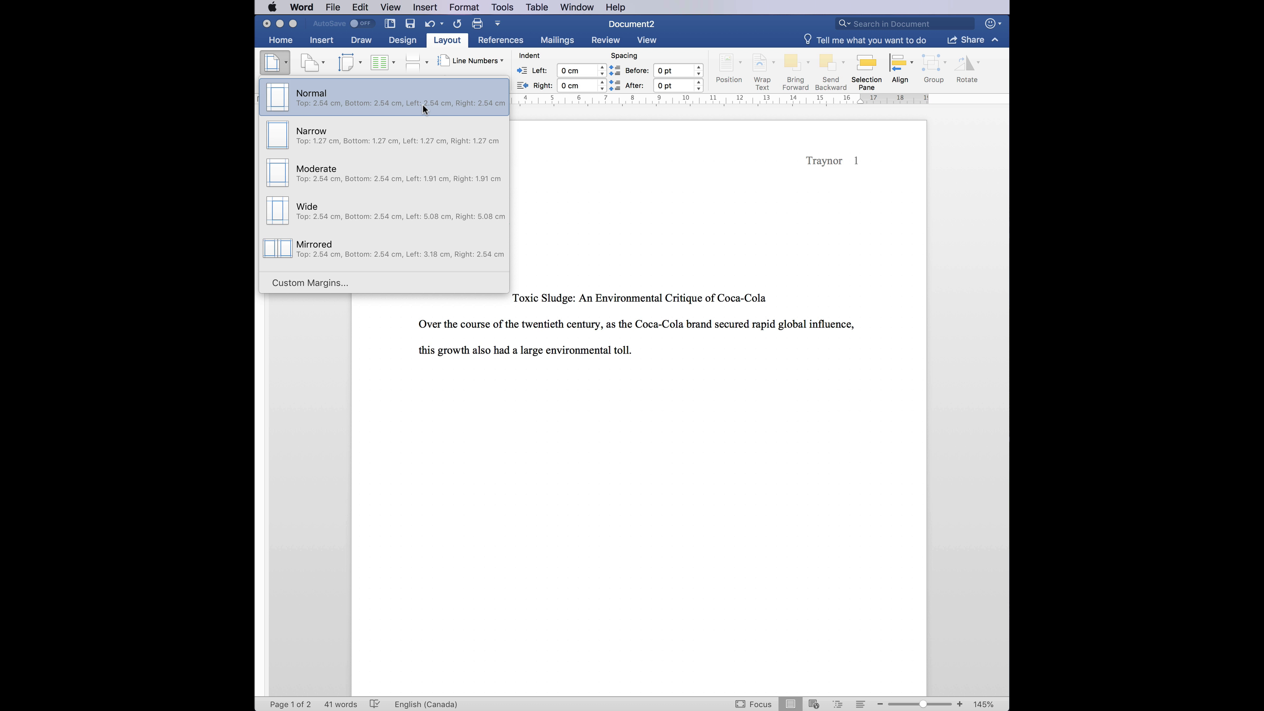
click(327, 109)
click(286, 67)
click(559, 265)
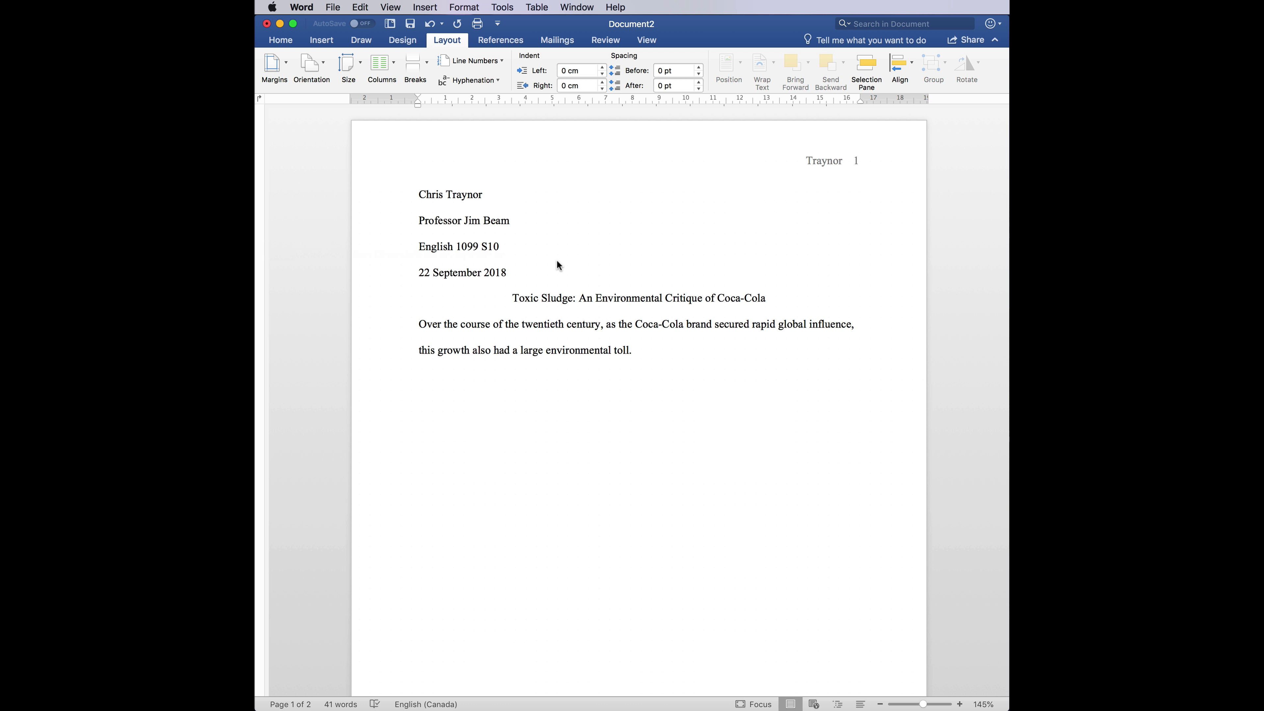